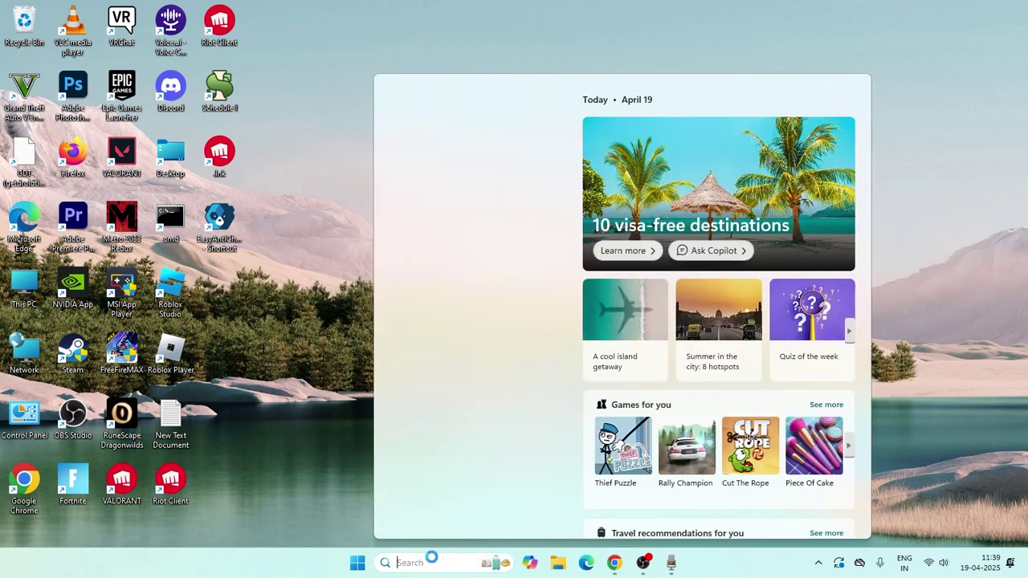
- Search the Start menu for 'task' and launch Task Manager
type("task")
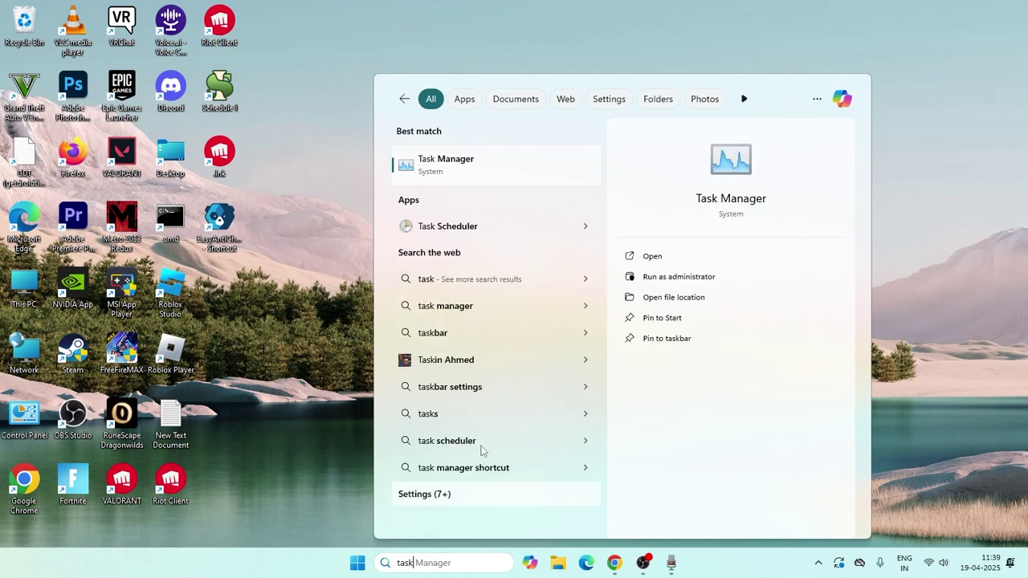
left_click(478, 169)
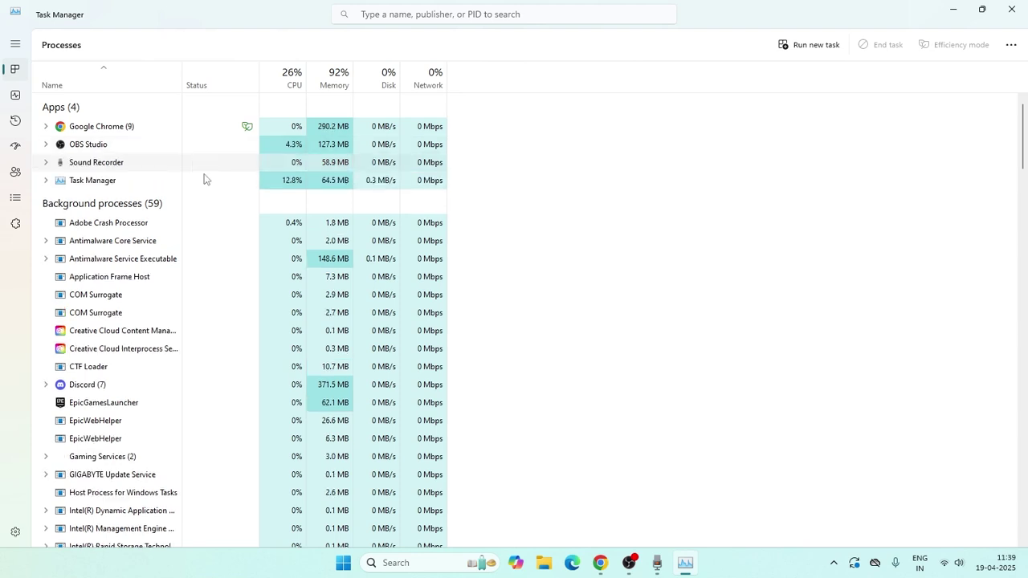
- End the Discord task in Task Manager, then close Task Manager
right_click(101, 384)
left_click(131, 238)
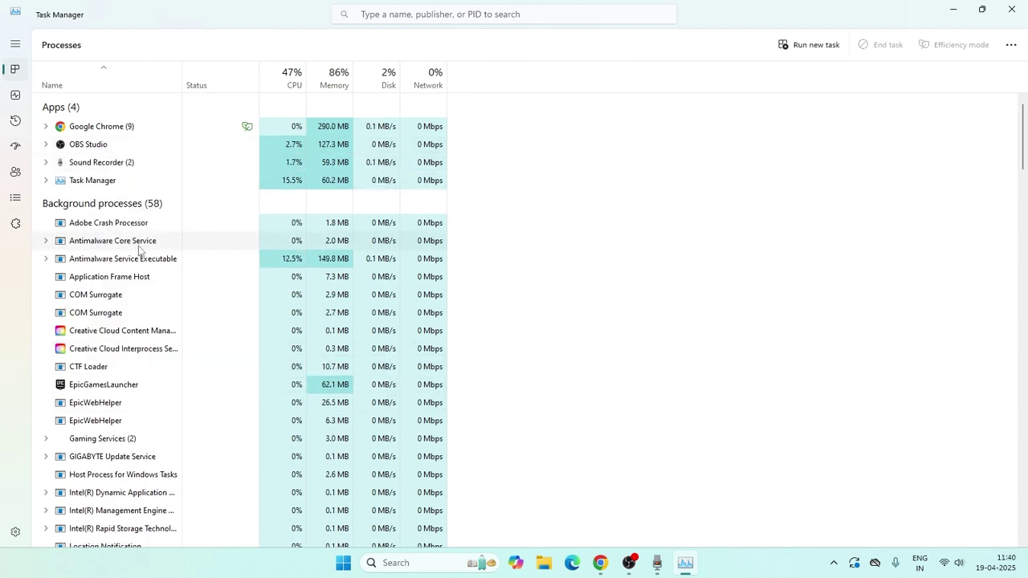
left_click(1011, 9)
left_click(430, 564)
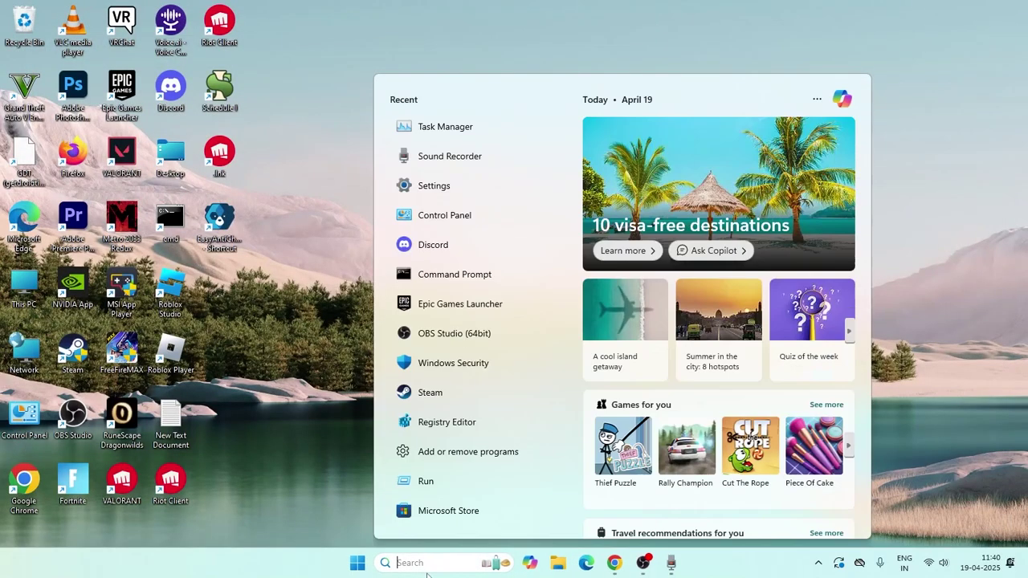
- Use the Run dialog with %localappdata% to open the AppData Local folder
type("run")
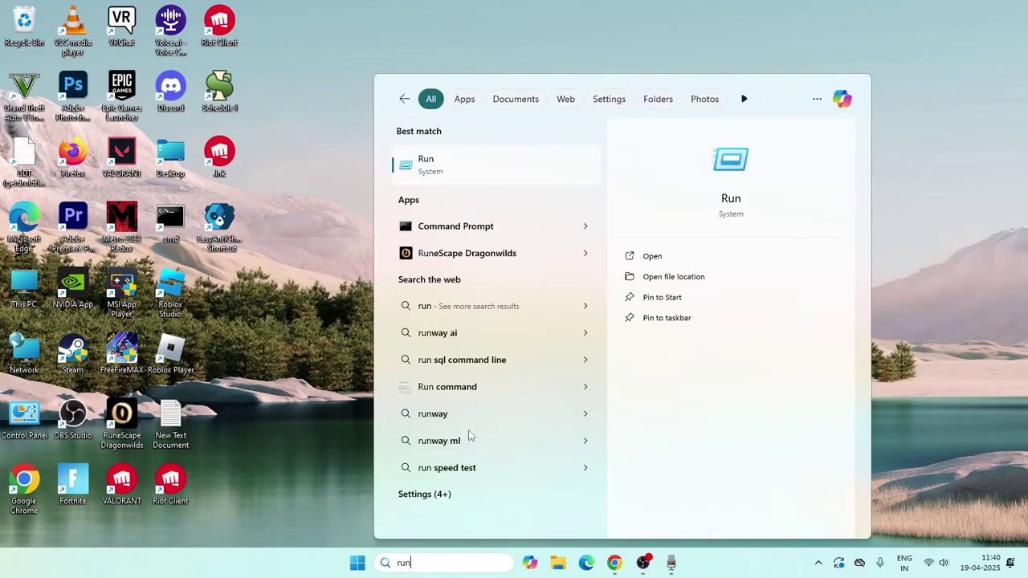
left_click(448, 172)
left_click_drag(202, 426, 551, 187)
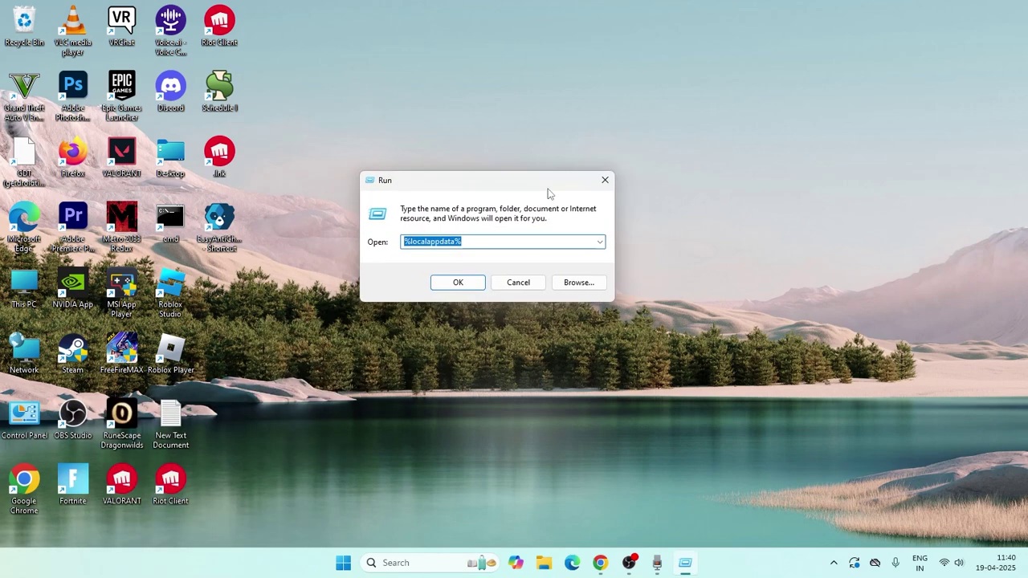
left_click(513, 238)
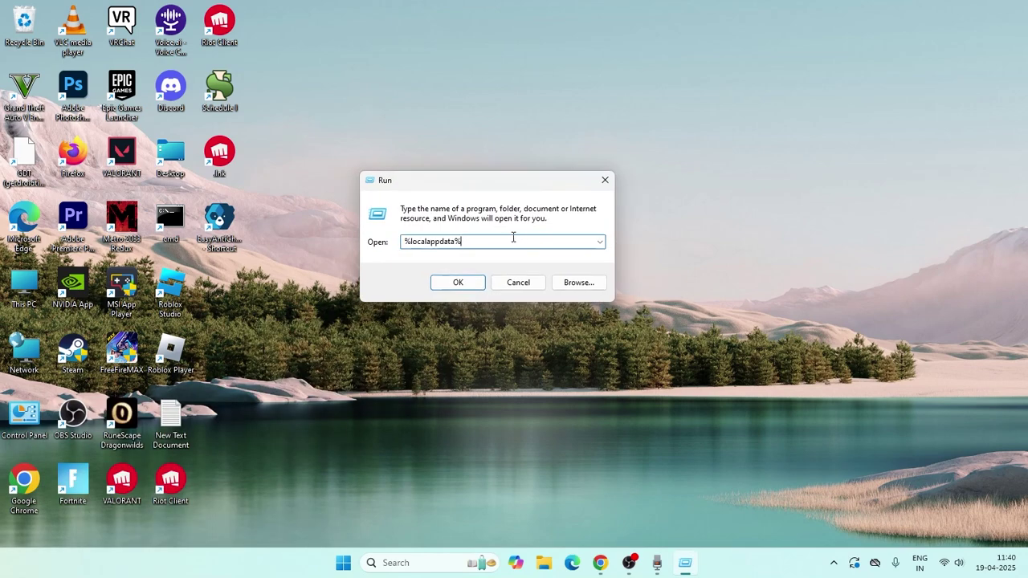
left_click(470, 285)
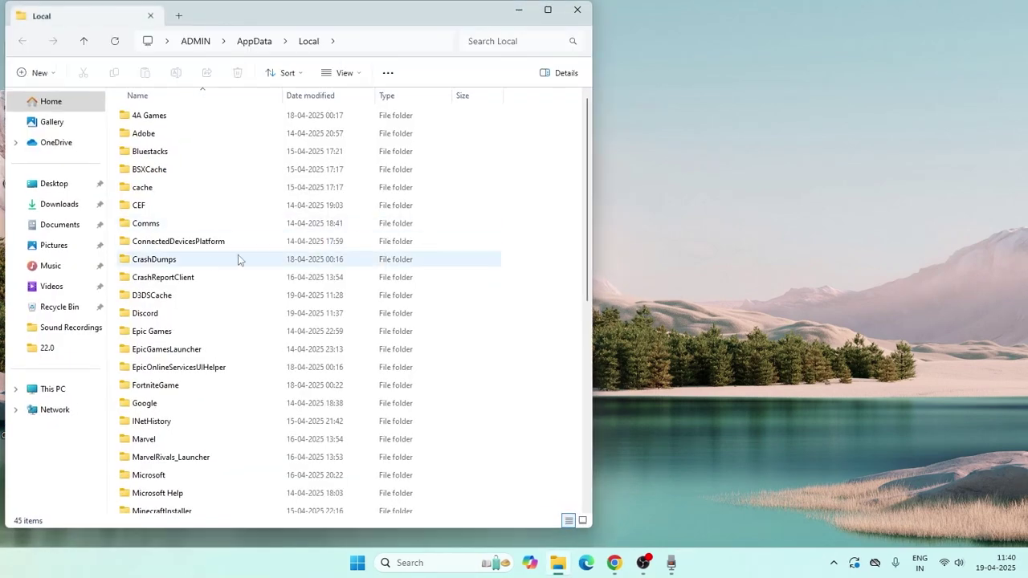
- Open the Discord folder in AppData\Local and select the Update application
double_click(165, 318)
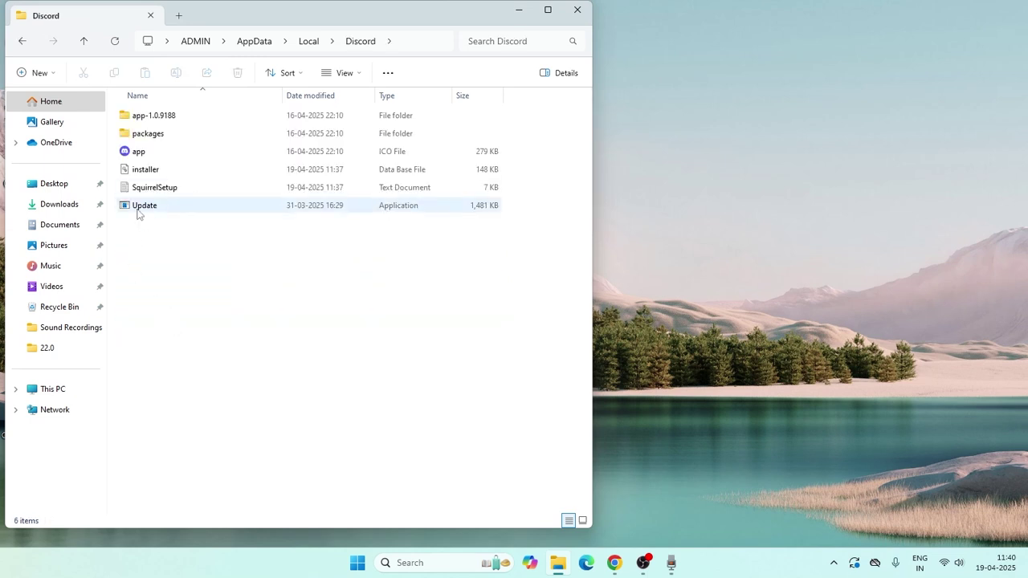
left_click(147, 212)
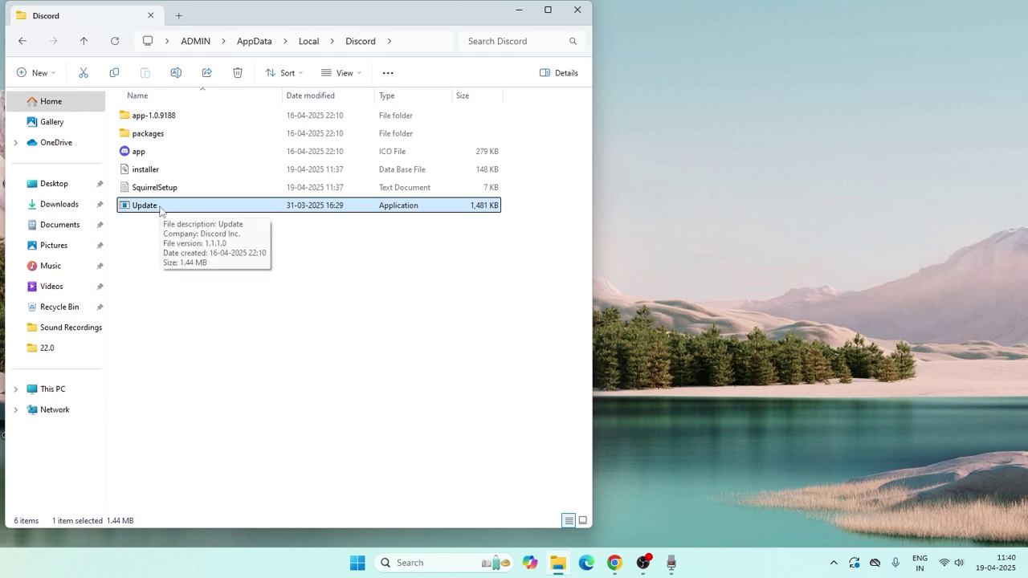
right_click(160, 211)
- Start renaming the Update file, appending 'repair.e' after 'Update'
left_click(223, 476)
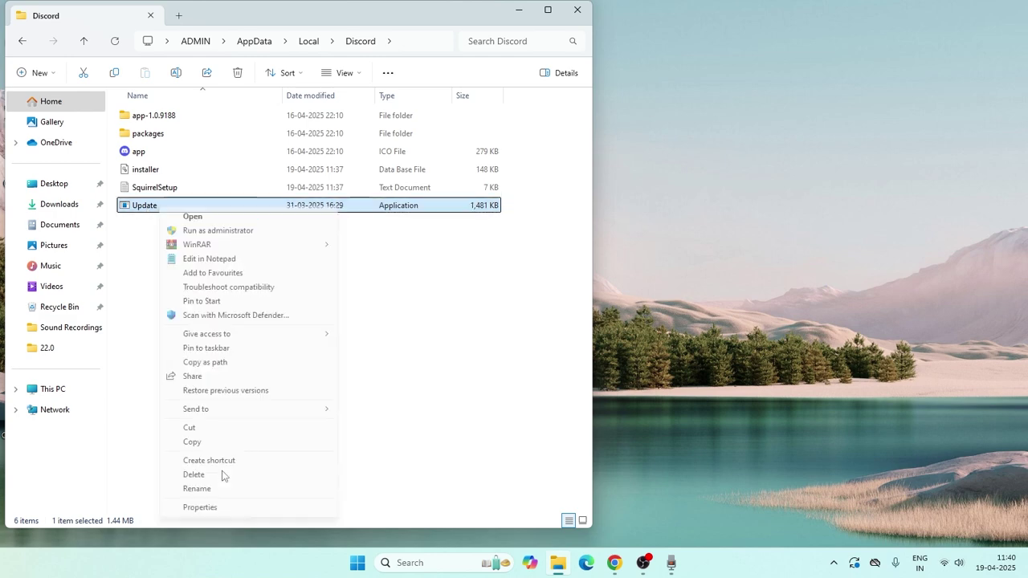
left_click(216, 488)
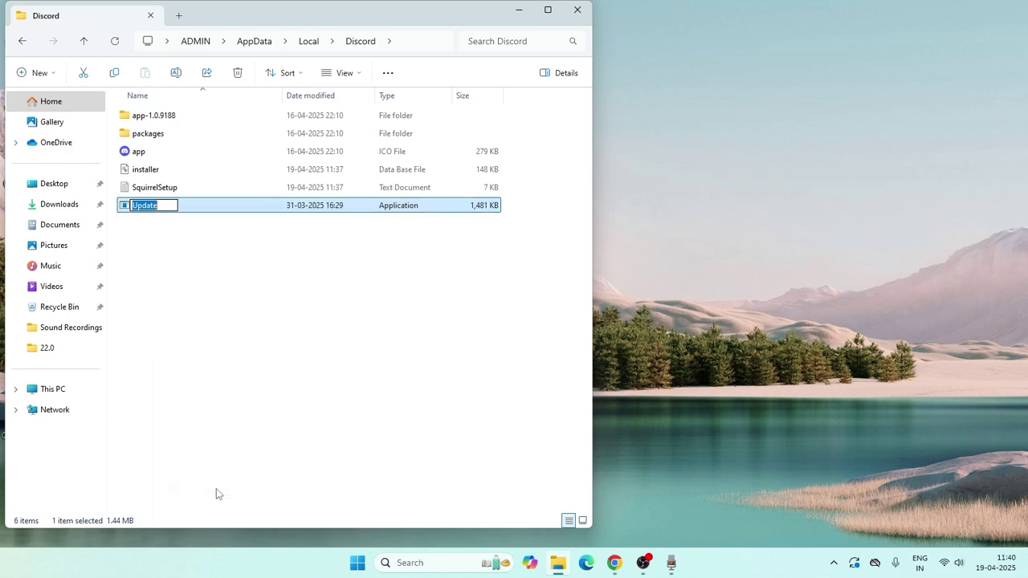
left_click(163, 208)
type("repair.exe")
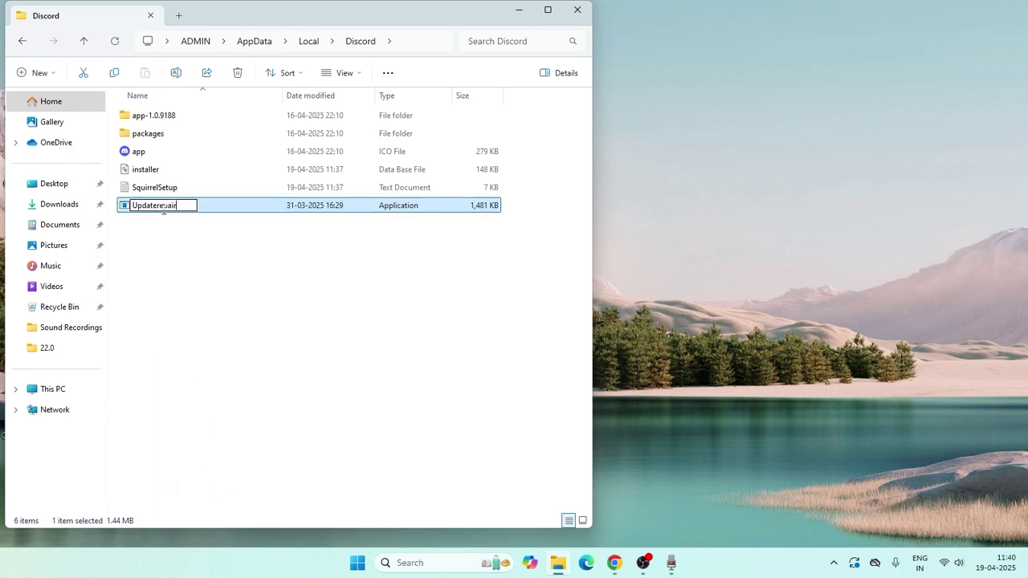
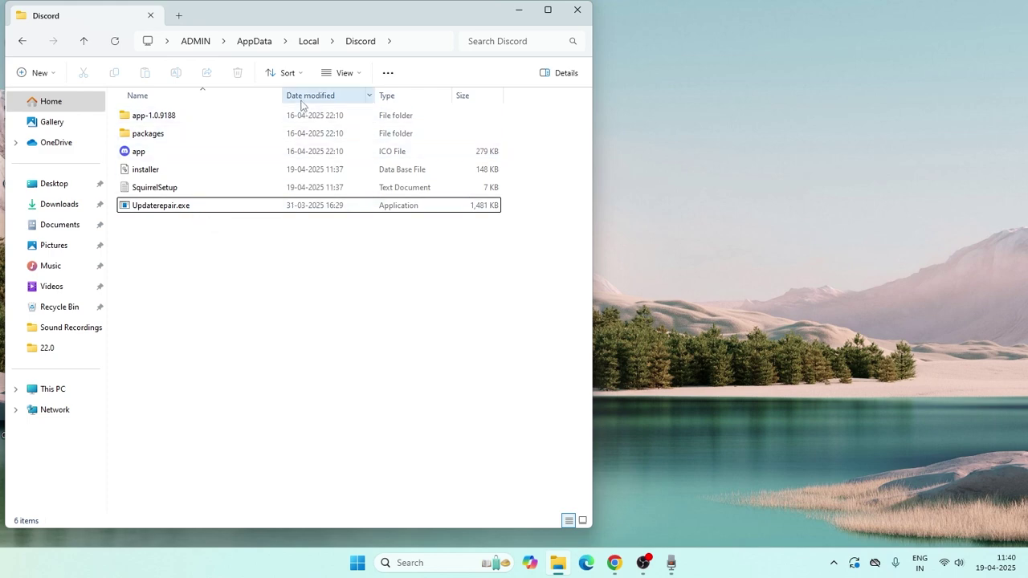
- Go up from Local AppData to AppData\Roaming and into the discord folder
left_click(256, 42)
double_click(184, 152)
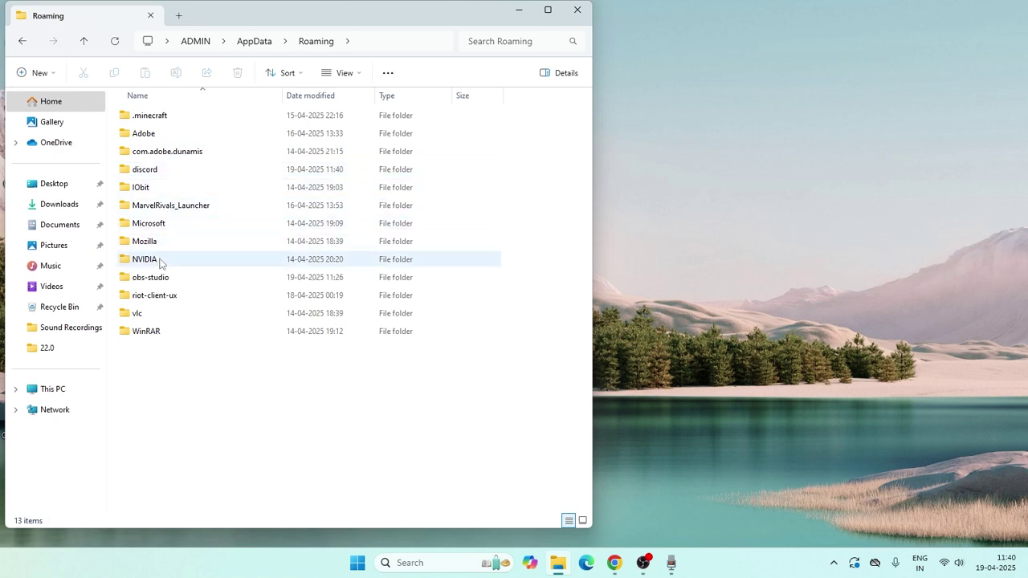
double_click(164, 177)
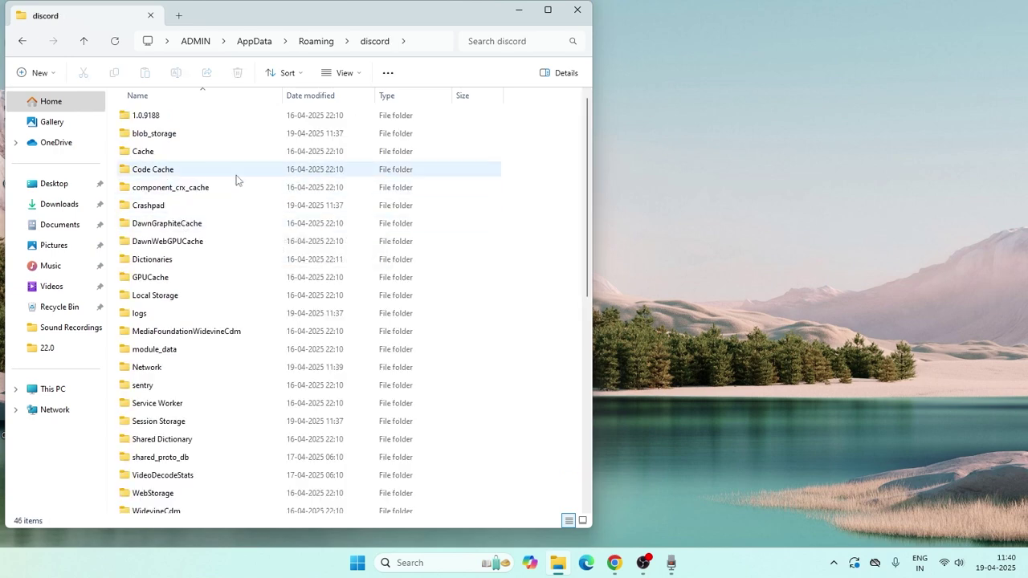
- Check the Code Cache folder's context menu, dismiss it, and select the Cache folder
right_click(175, 174)
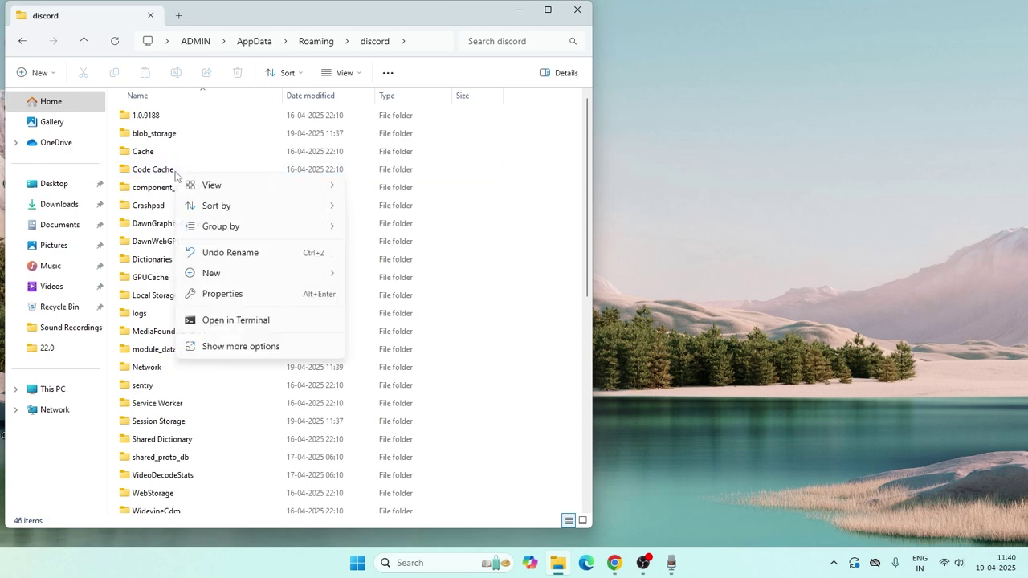
left_click(178, 170)
right_click(187, 172)
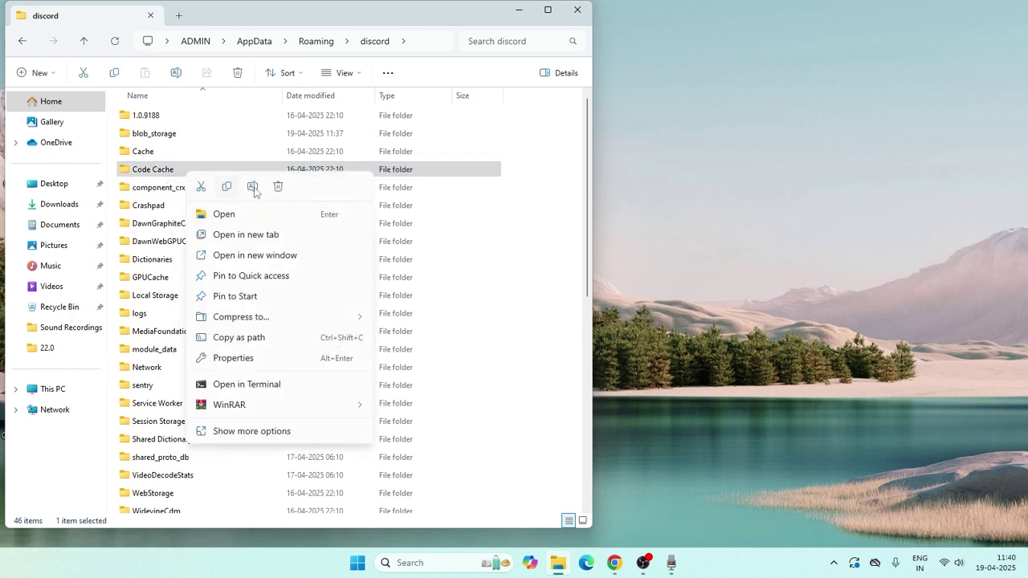
left_click(546, 230)
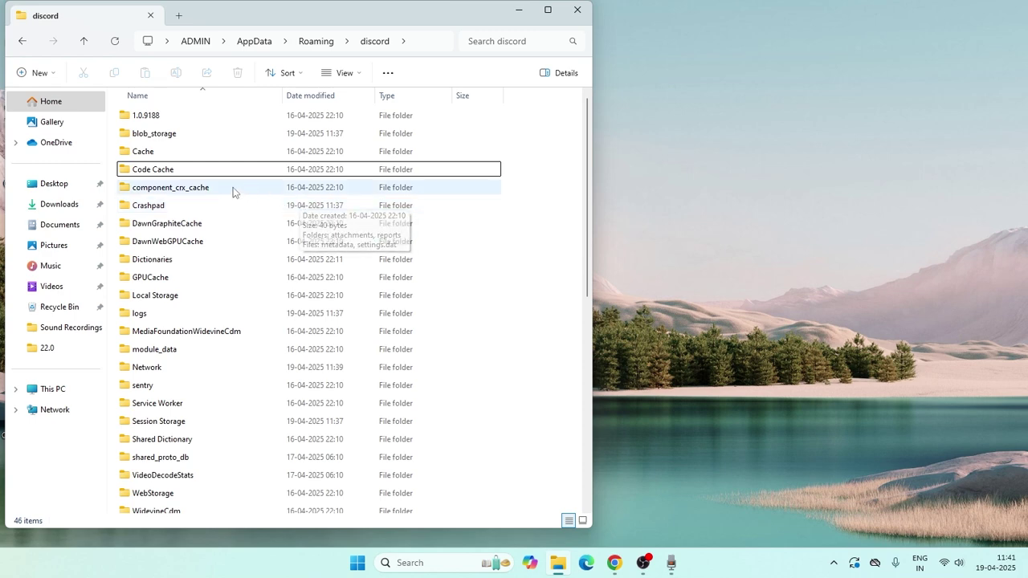
left_click(178, 153)
- Open the Cache_Data folder inside discord\Cache
double_click(177, 156)
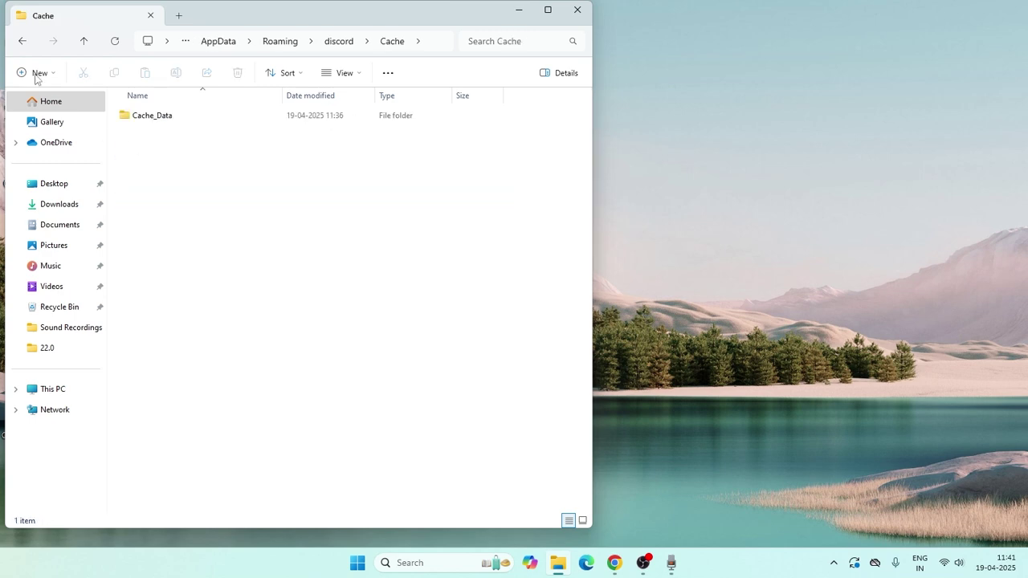
left_click(19, 41)
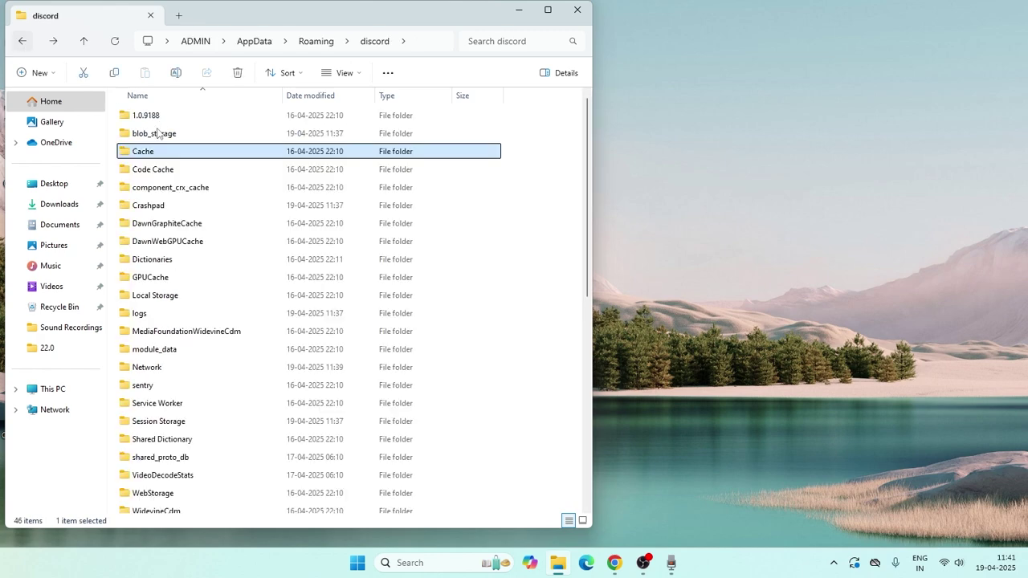
left_click(151, 156)
double_click(160, 152)
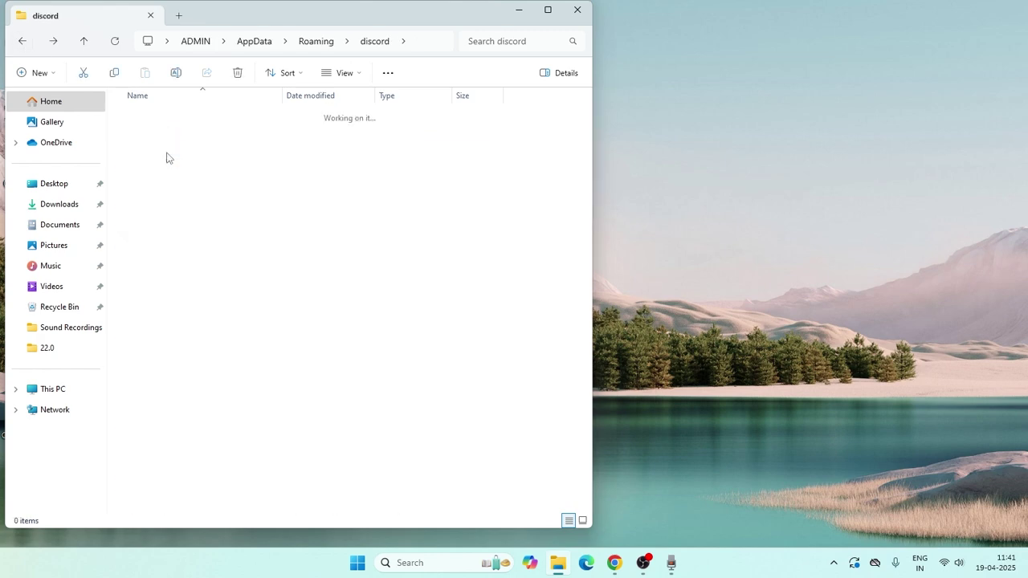
double_click(174, 121)
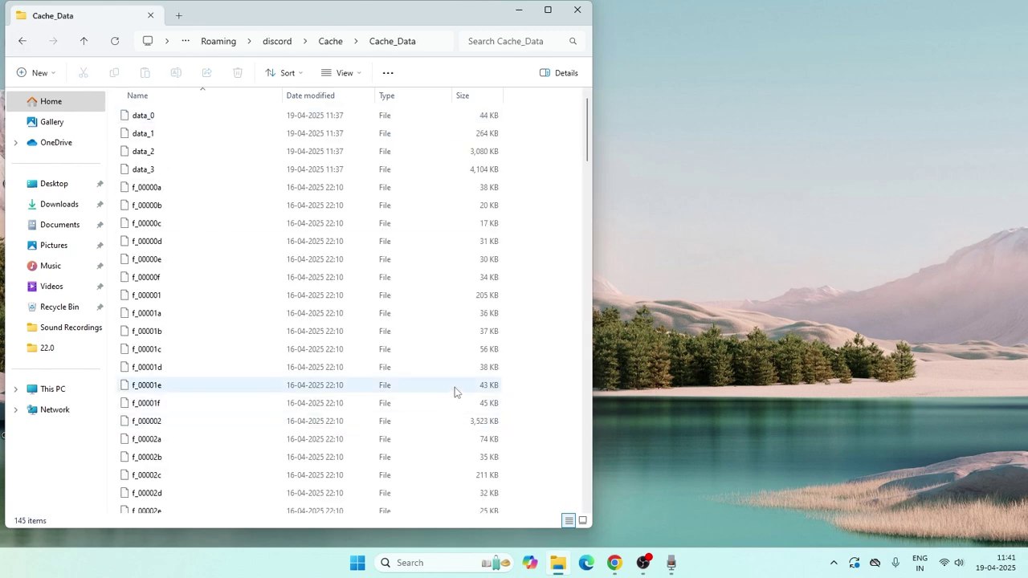
- Select all 145 cache files, view their options, then close File Explorer
key("ctrl+a")
right_click(301, 212)
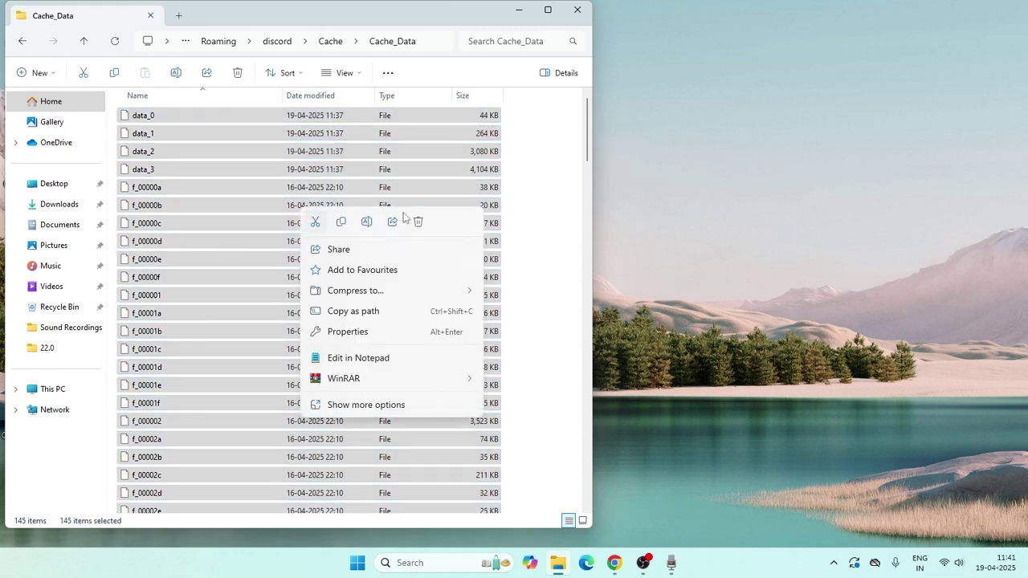
left_click(576, 10)
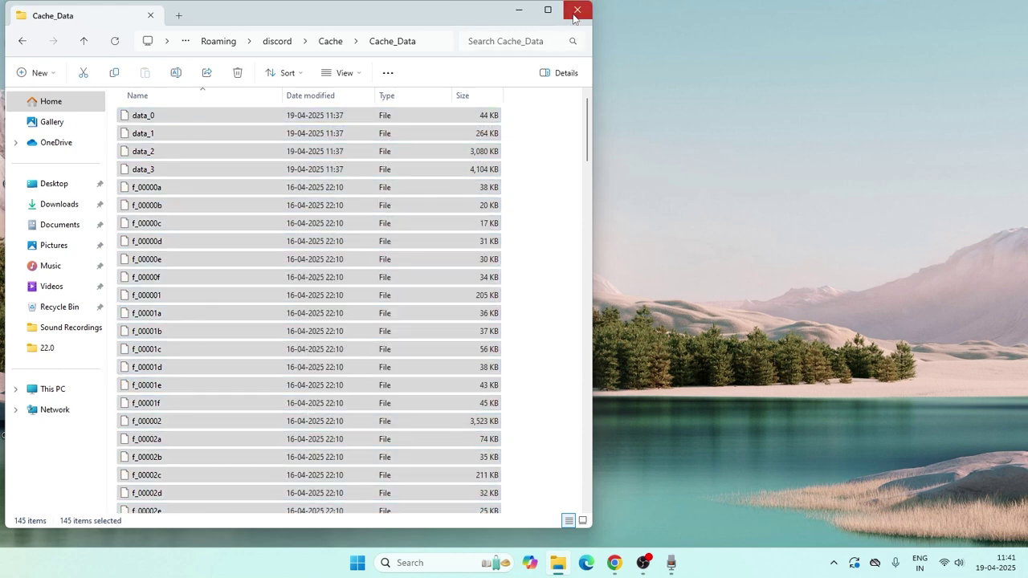
left_click(577, 10)
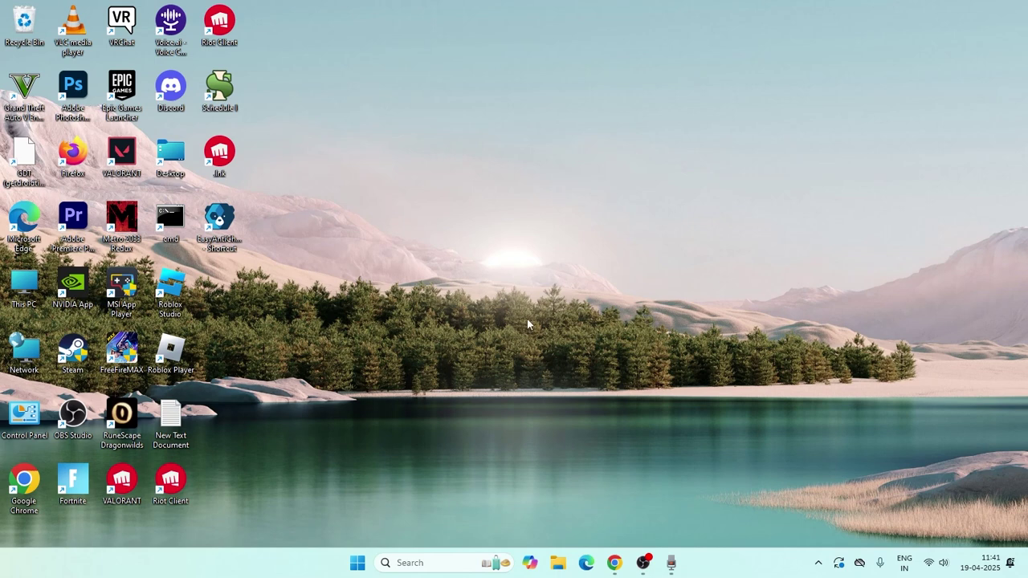
- Search 'windows' and briefly open, then close, Windows Security
left_click(409, 563)
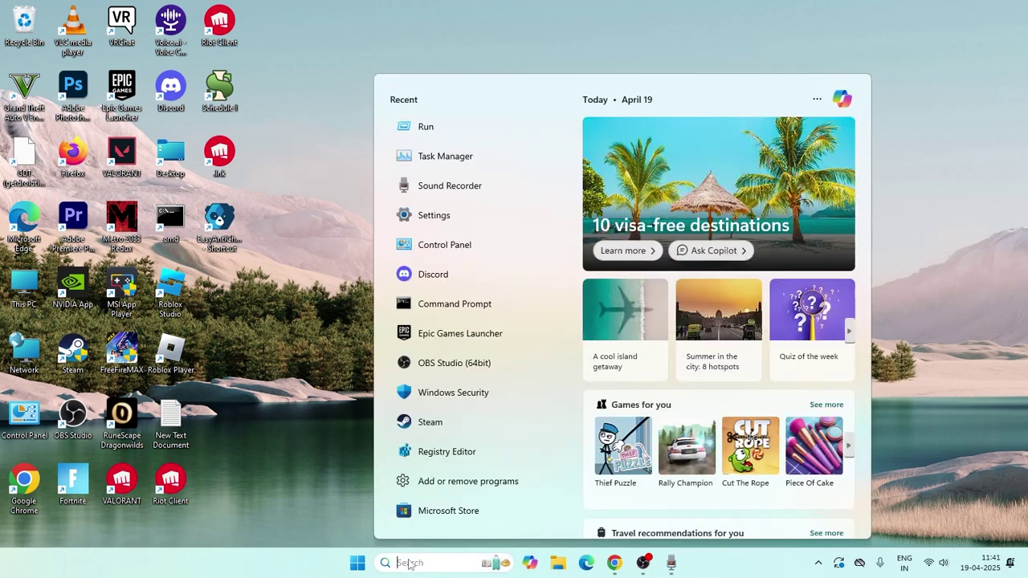
type("a")
key("BackSpace")
type("w")
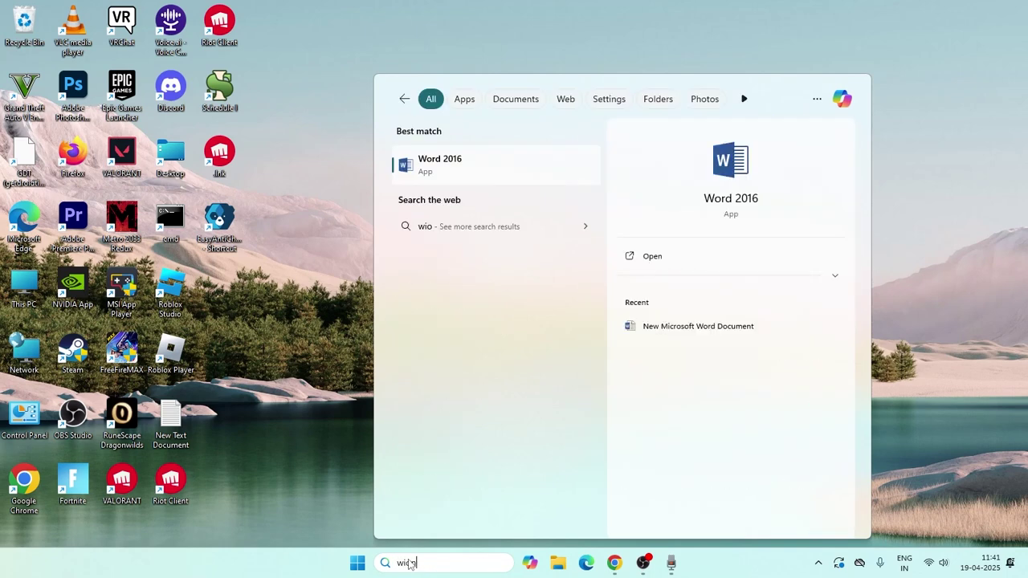
type("indows")
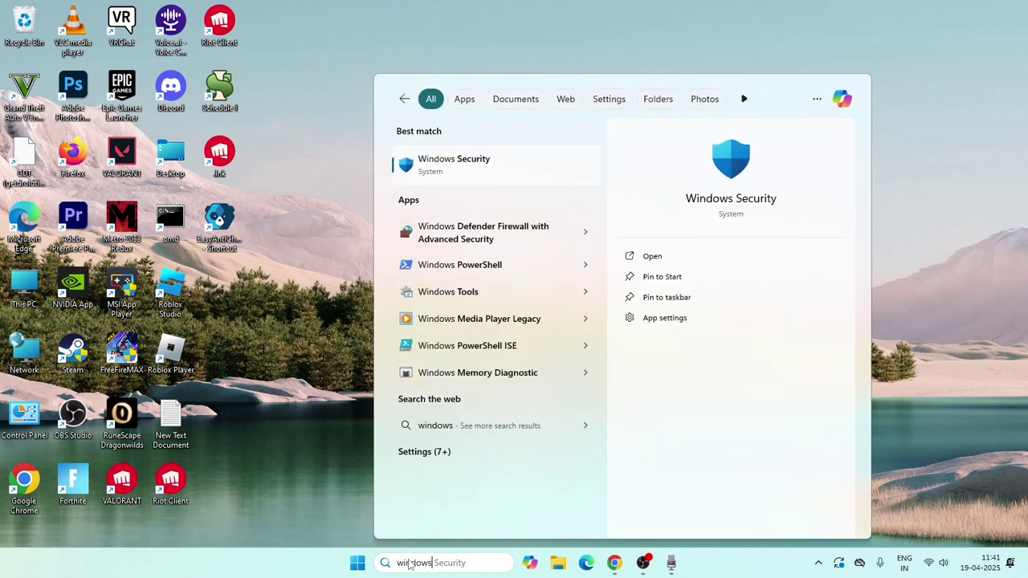
left_click(473, 157)
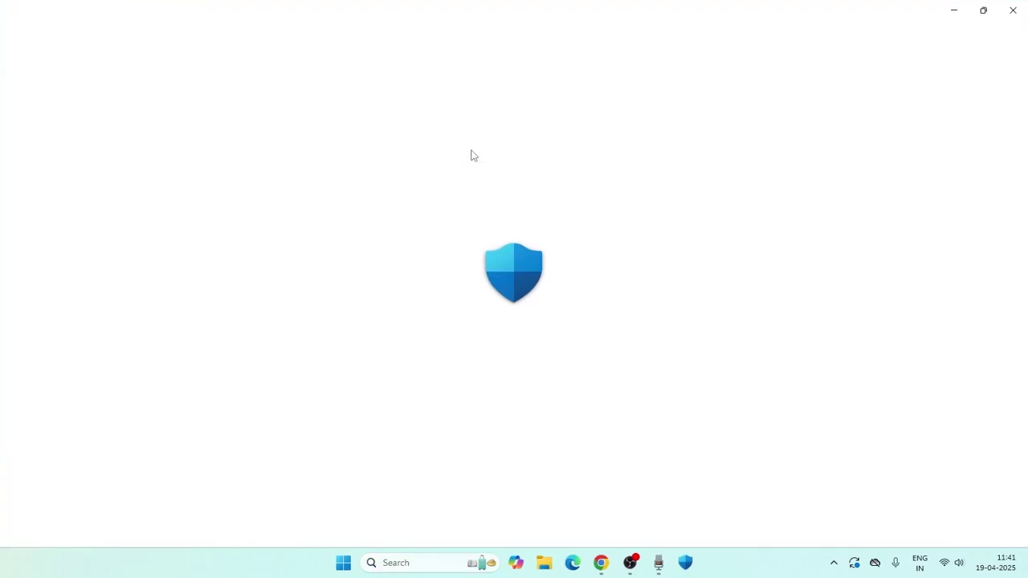
left_click(1009, 8)
- Search 'control' and launch Control Panel
left_click(409, 563)
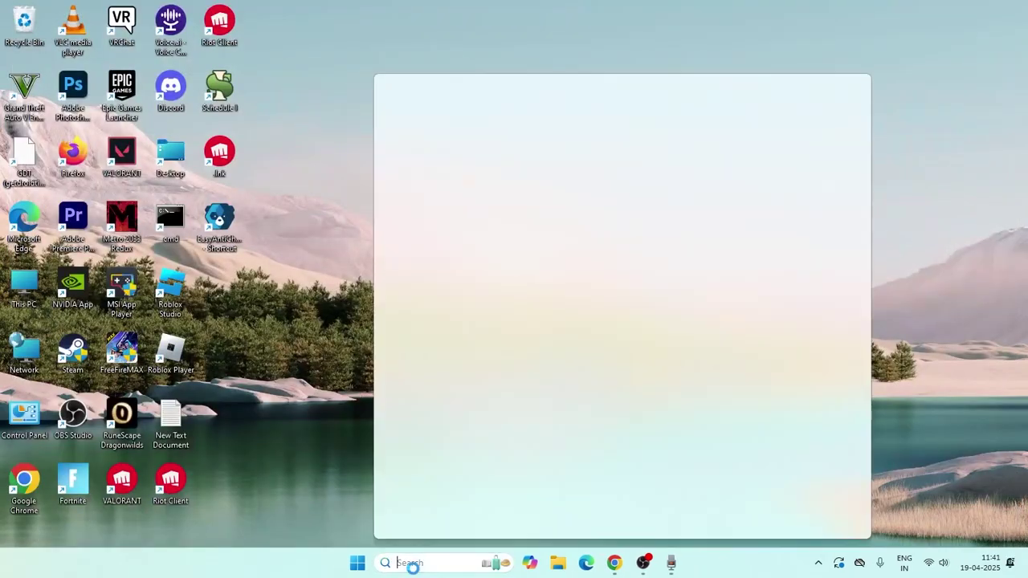
type("control")
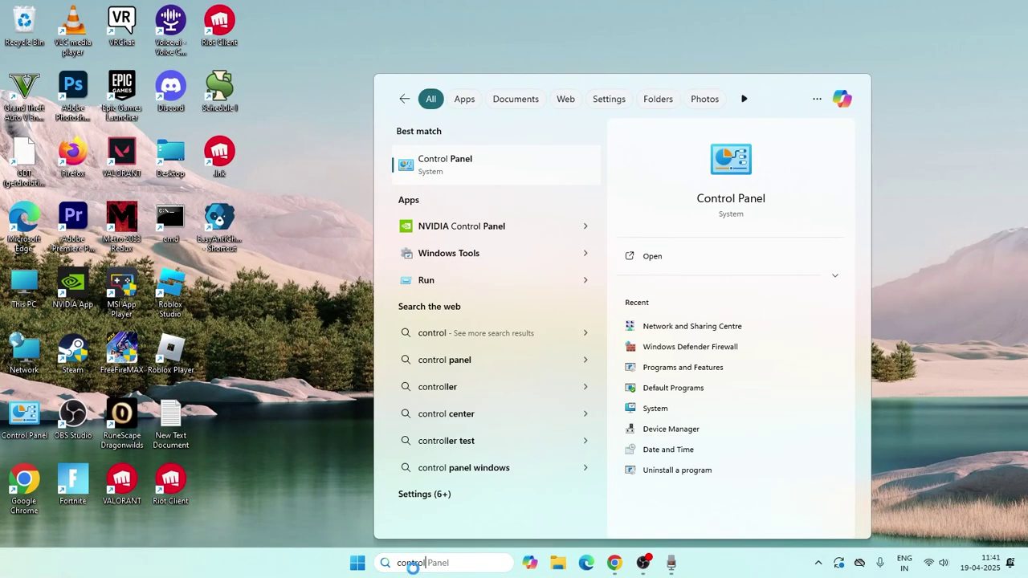
left_click(452, 170)
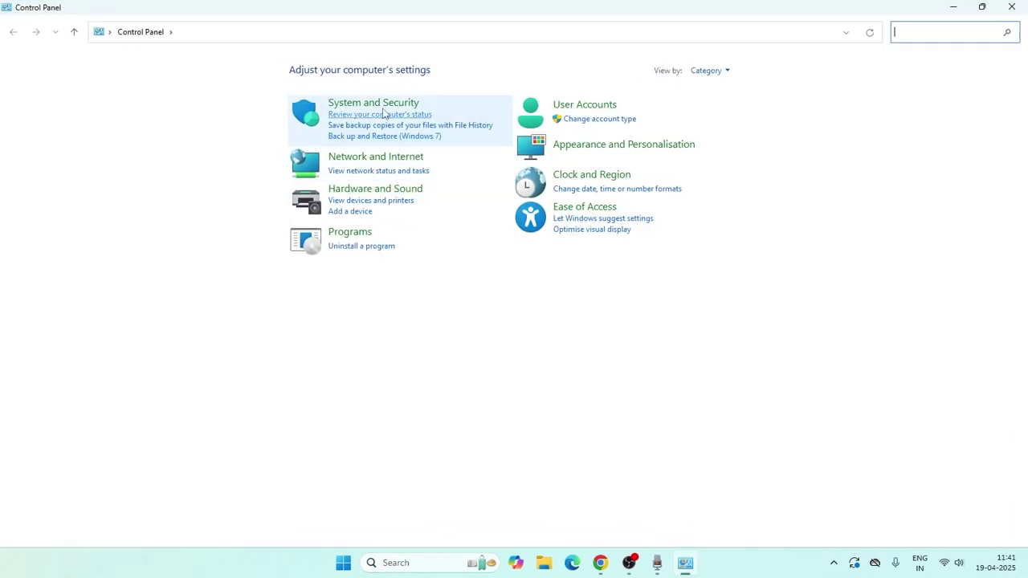
- Go through System and Security > Windows Defender Firewall to the allowed-apps list, review it, and minimize
left_click(376, 103)
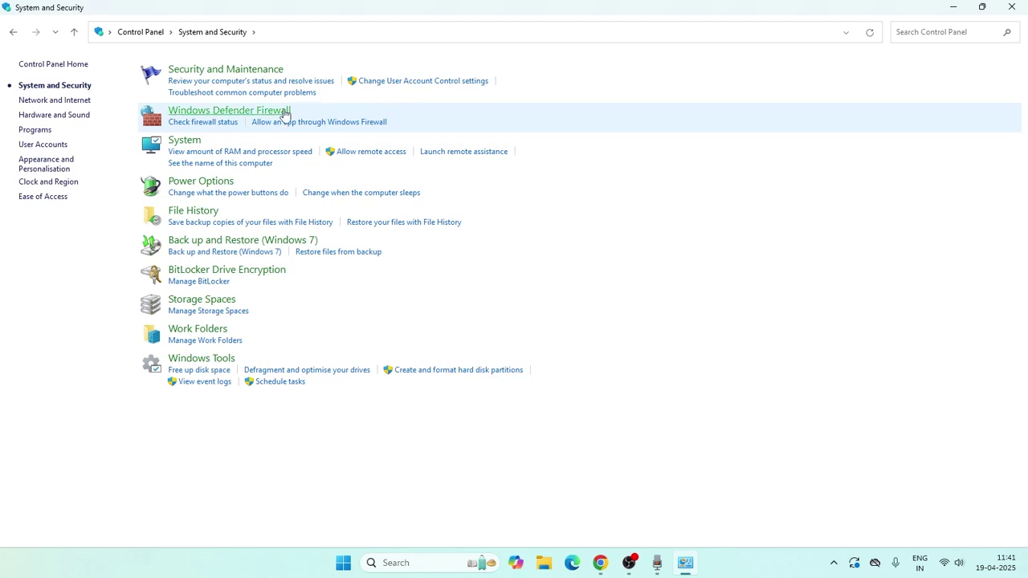
left_click(283, 113)
left_click(51, 96)
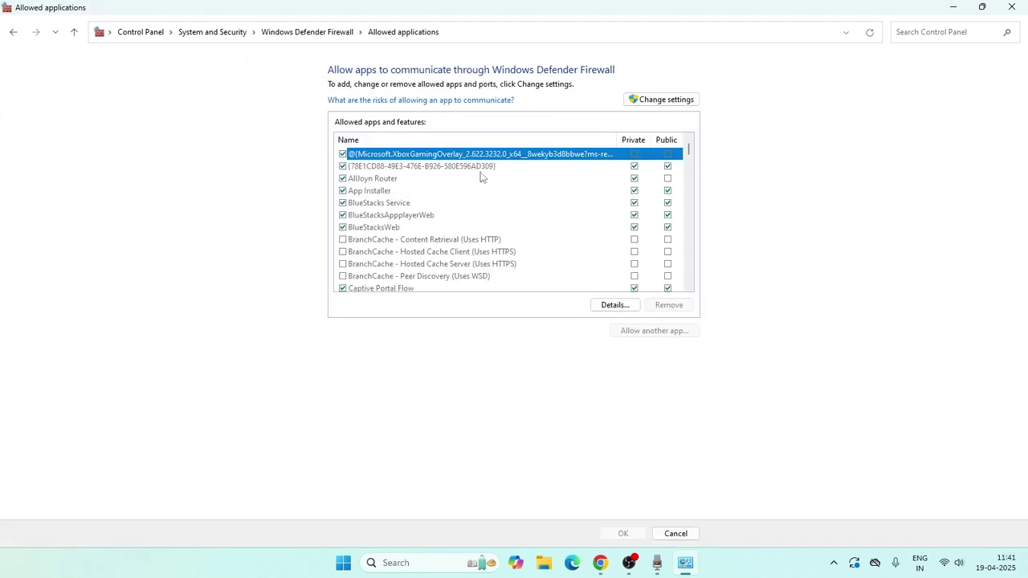
scroll(480, 176, "down", 7)
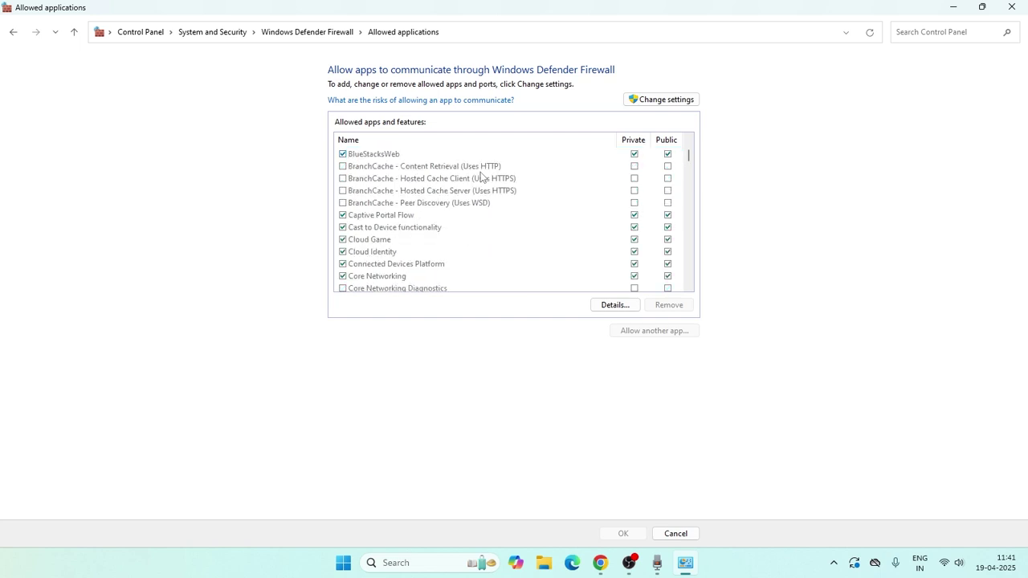
scroll(480, 176, "up", 3)
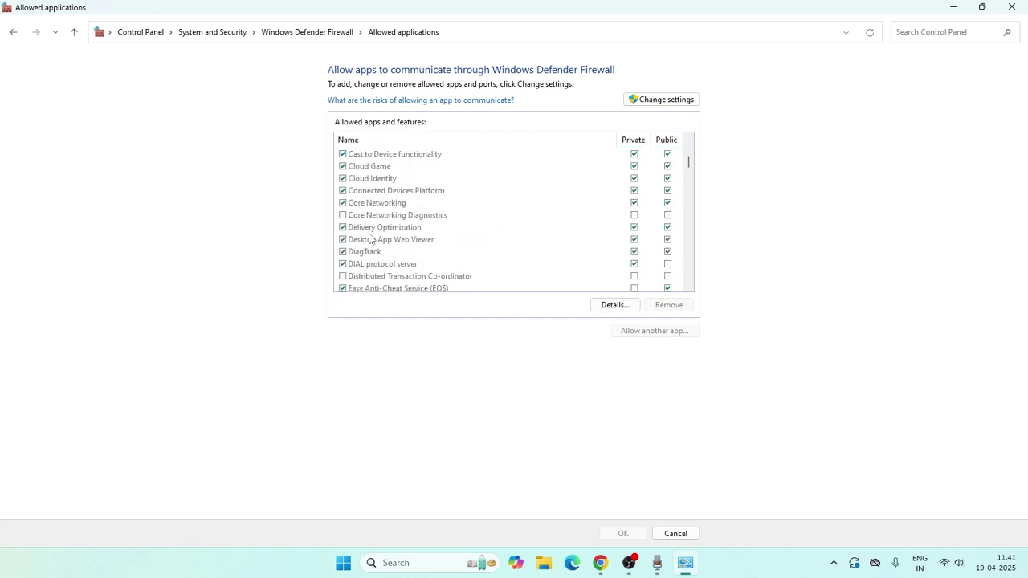
left_click(963, 5)
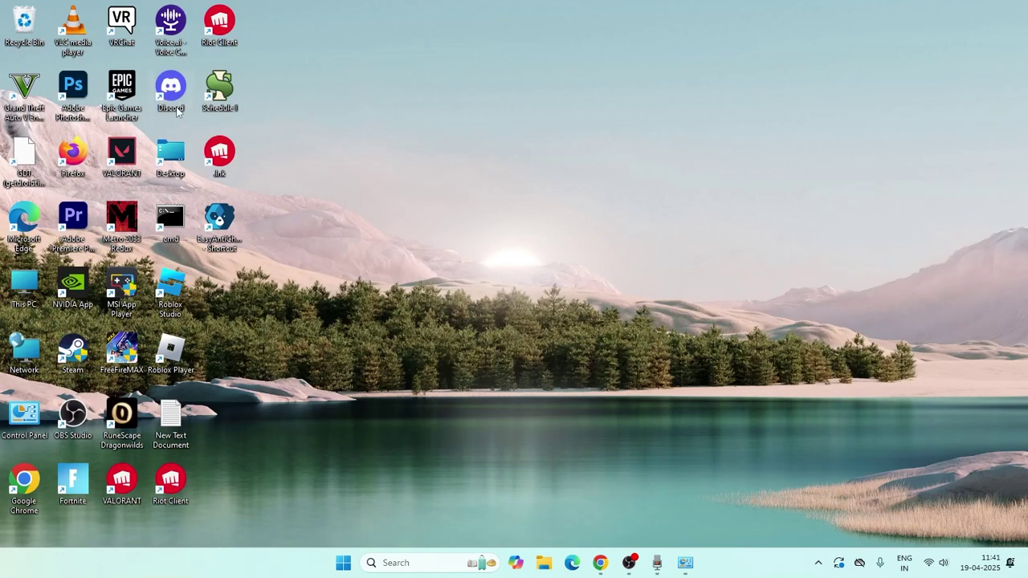
- Open the Discord shortcut's file location, copy its folder path, and restore the firewall window
right_click(176, 111)
left_click(218, 210)
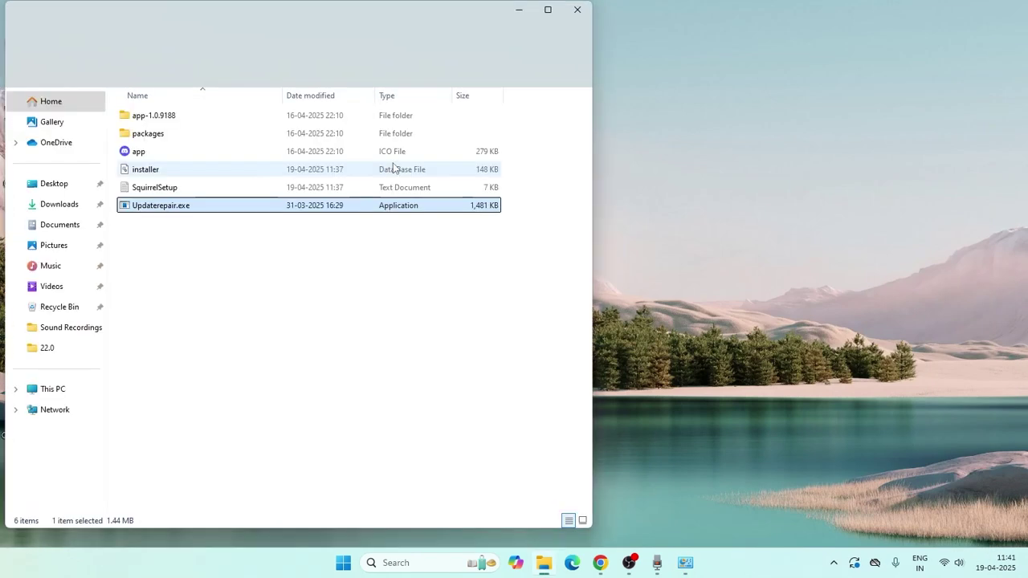
left_click(293, 41)
right_click(293, 46)
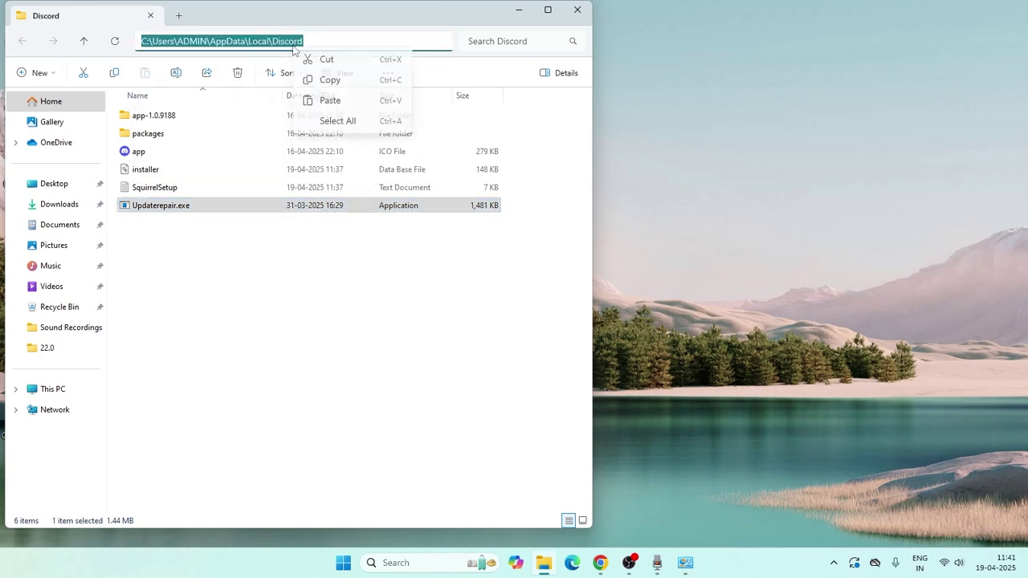
left_click(330, 80)
left_click(576, 10)
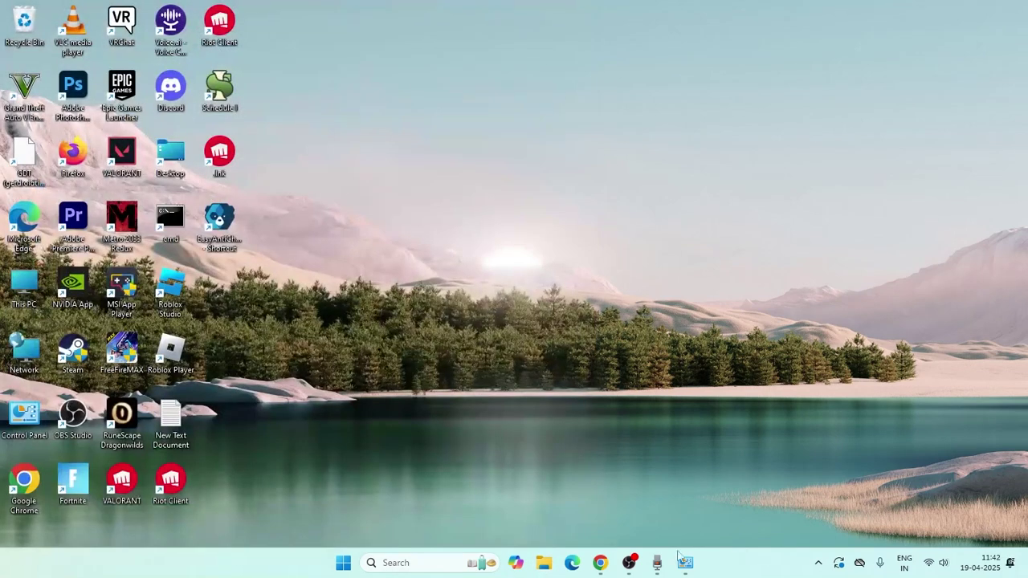
left_click(684, 562)
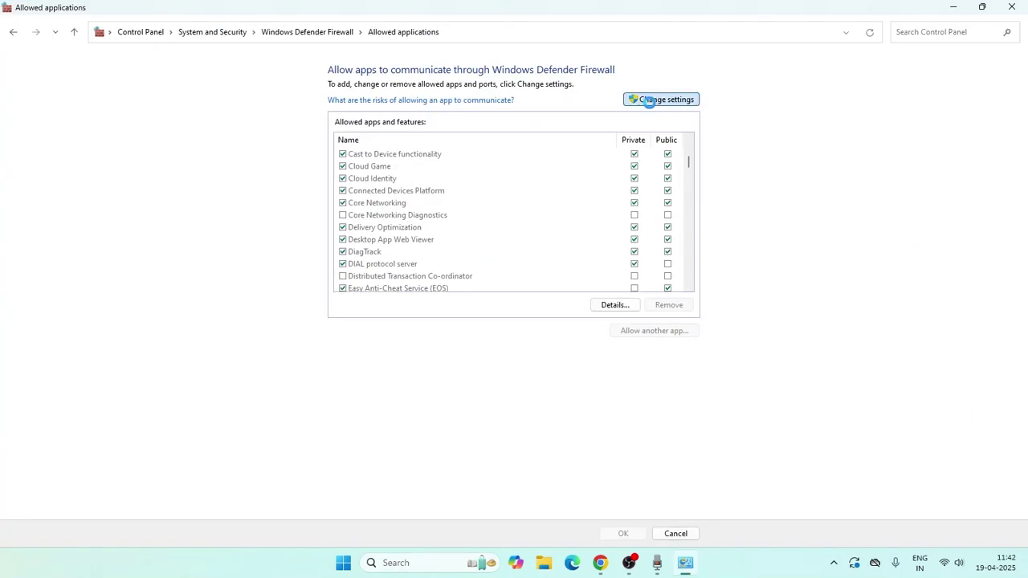
- Enable Change settings, start Allow another app, and browse to the pasted Discord folder path
left_click(647, 99)
left_click(650, 330)
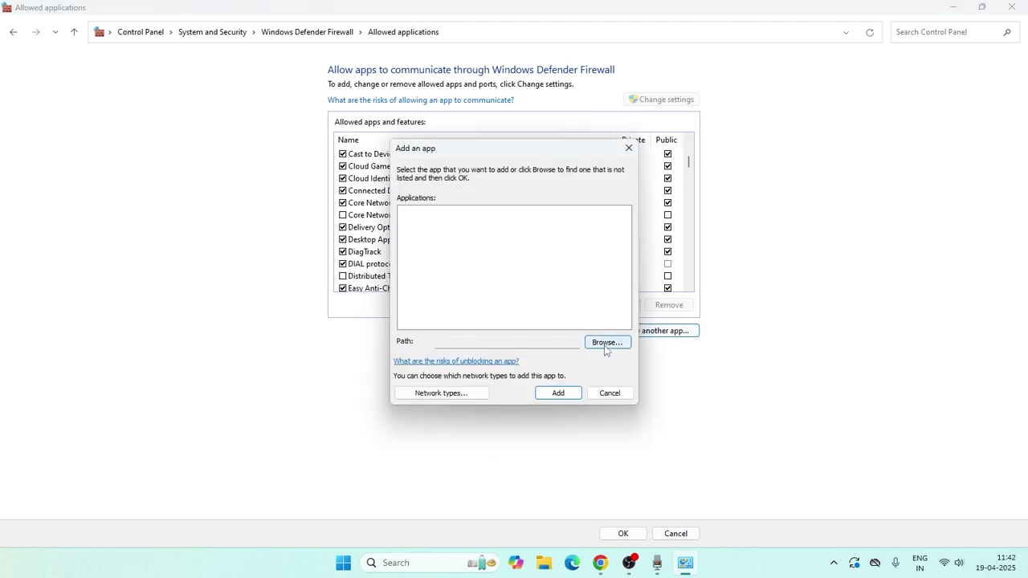
left_click(606, 345)
left_click(700, 199)
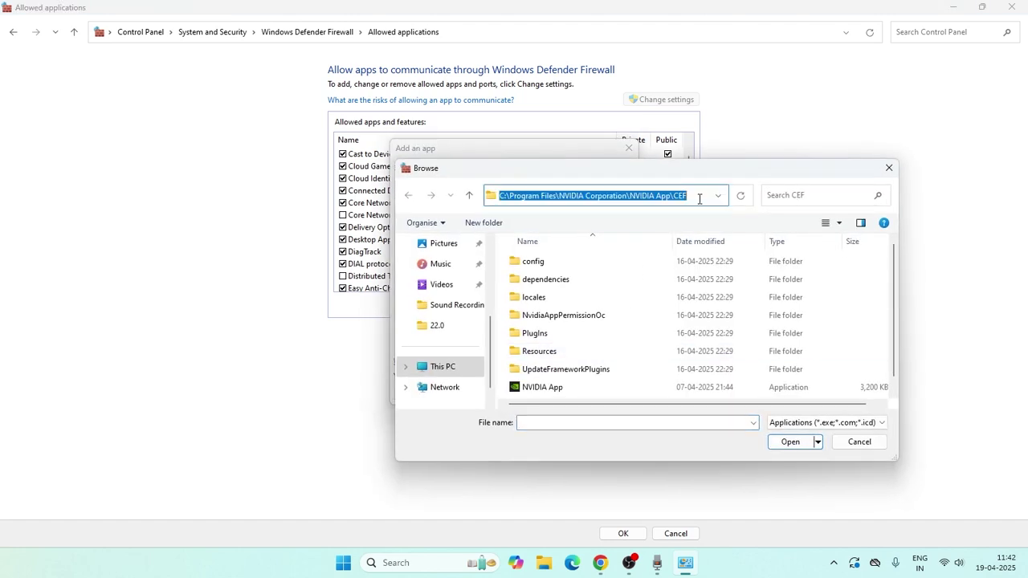
key("BackSpace")
key("ctrl+v")
key("Return")
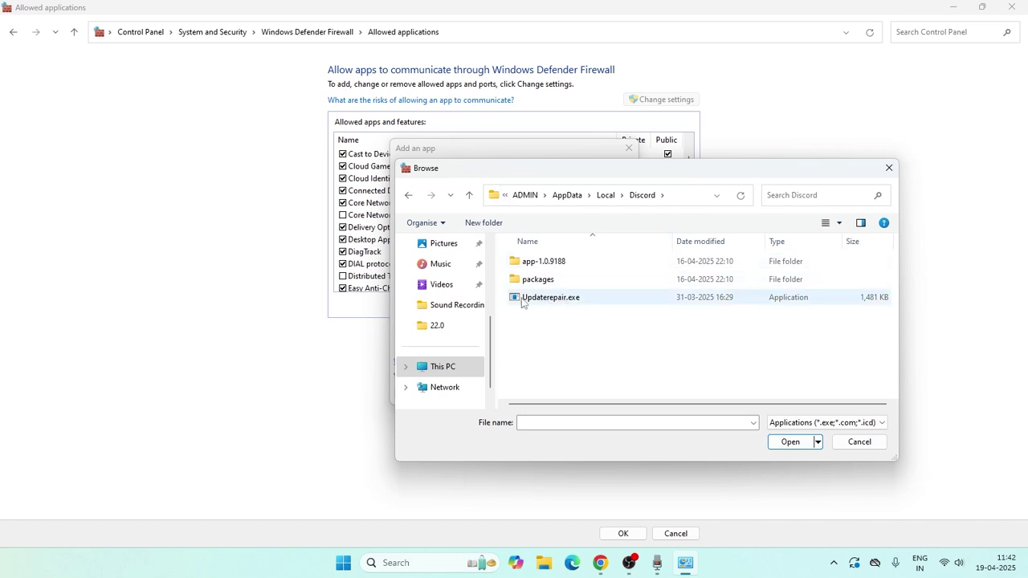
- Select app-1.0.9188\Discord.exe and add it to the allowed apps
double_click(552, 282)
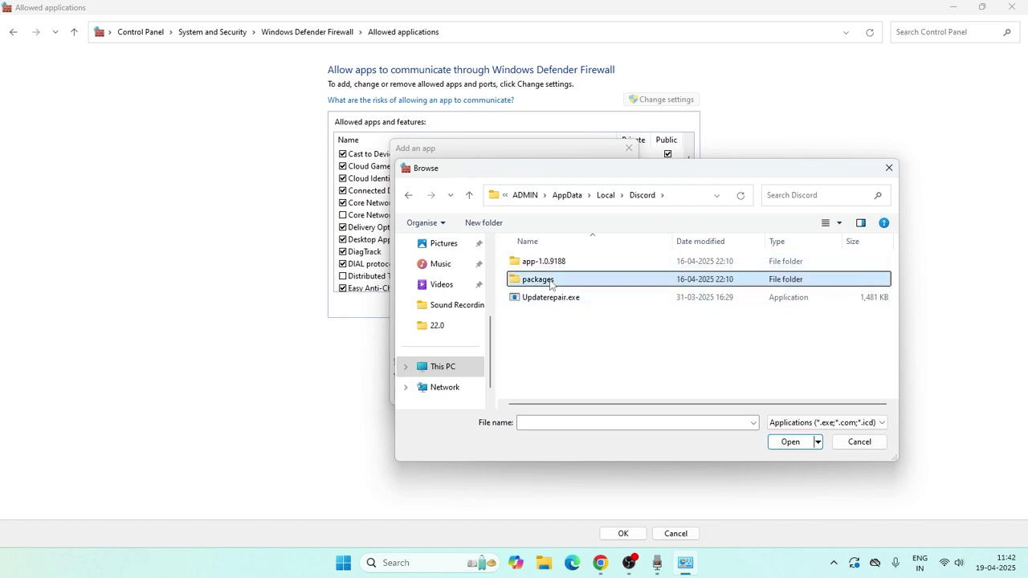
left_click(468, 195)
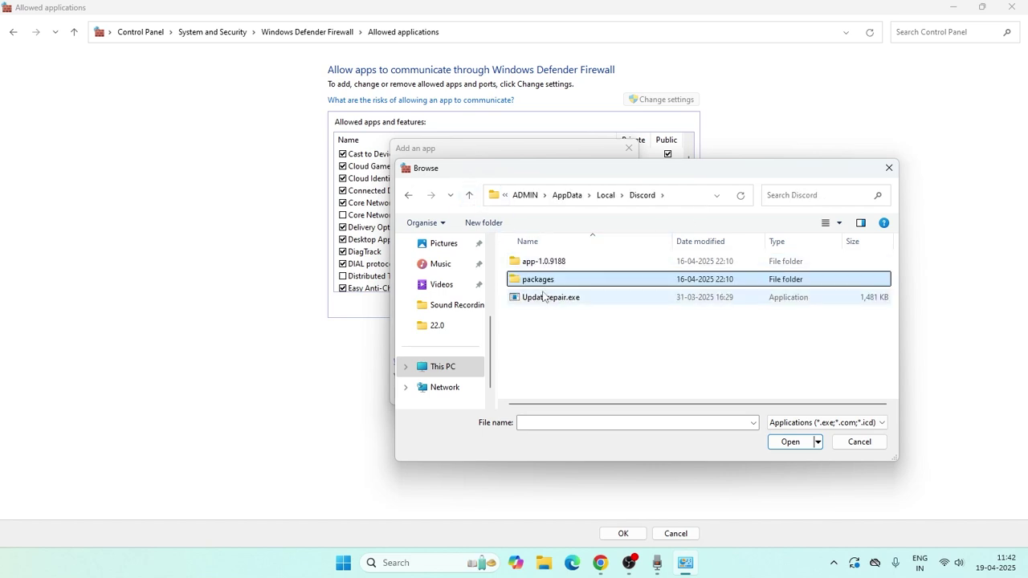
double_click(540, 261)
left_click(529, 316)
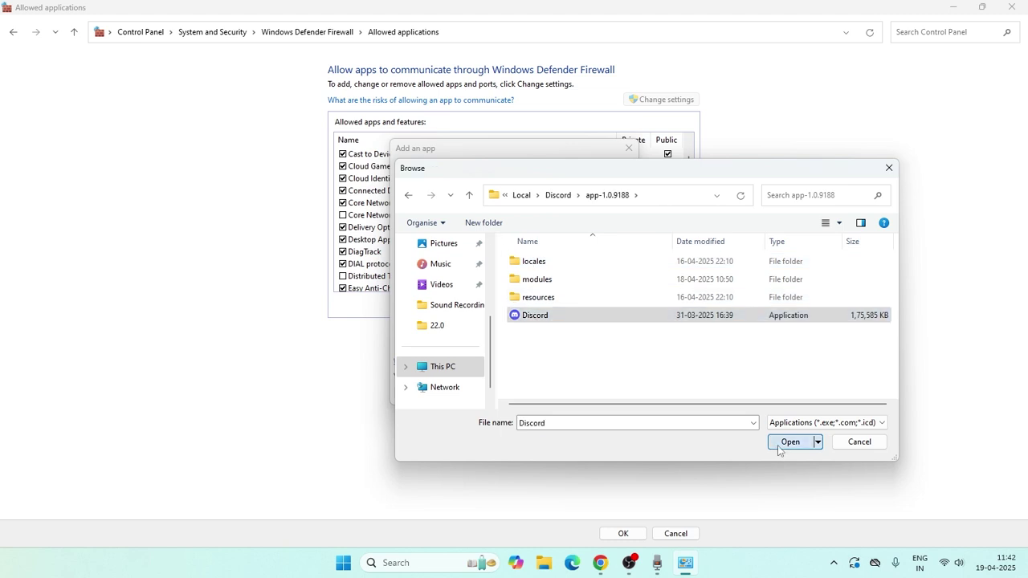
left_click(775, 444)
left_click(573, 393)
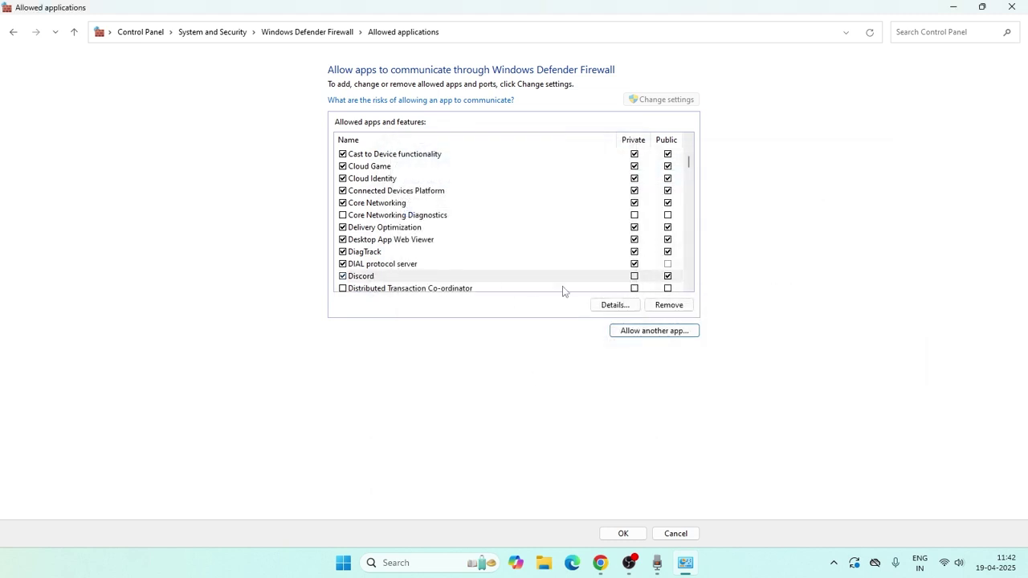
- Tick Private access for Discord, then refresh the desktop
left_click(634, 277)
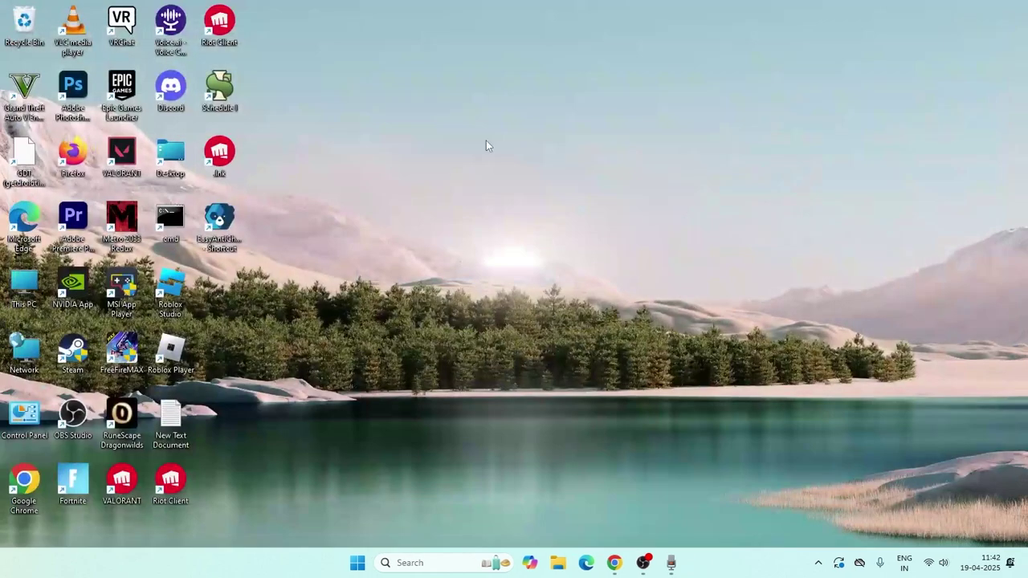
right_click(486, 142)
left_click(518, 195)
left_click(423, 560)
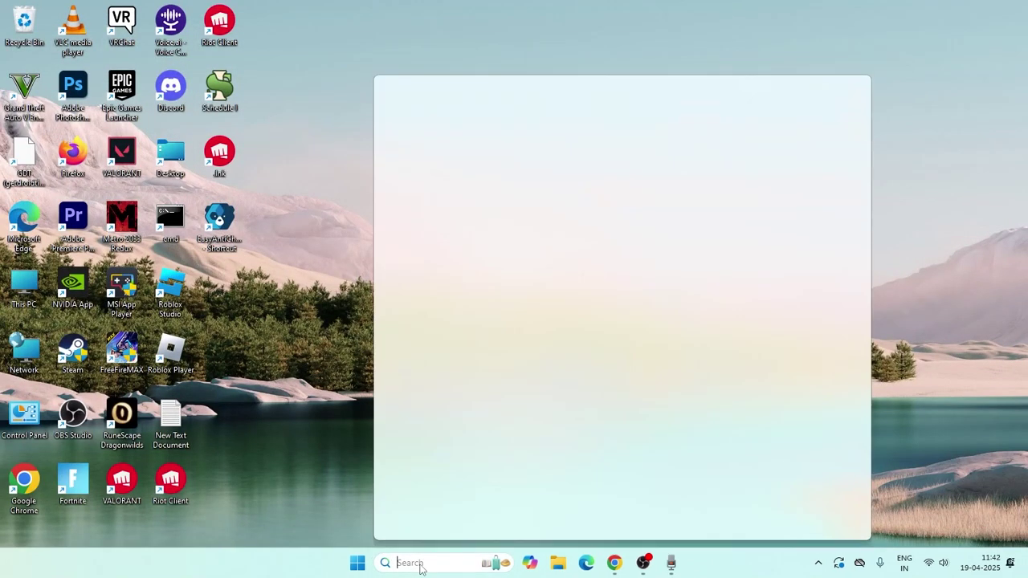
type("add")
left_click(473, 168)
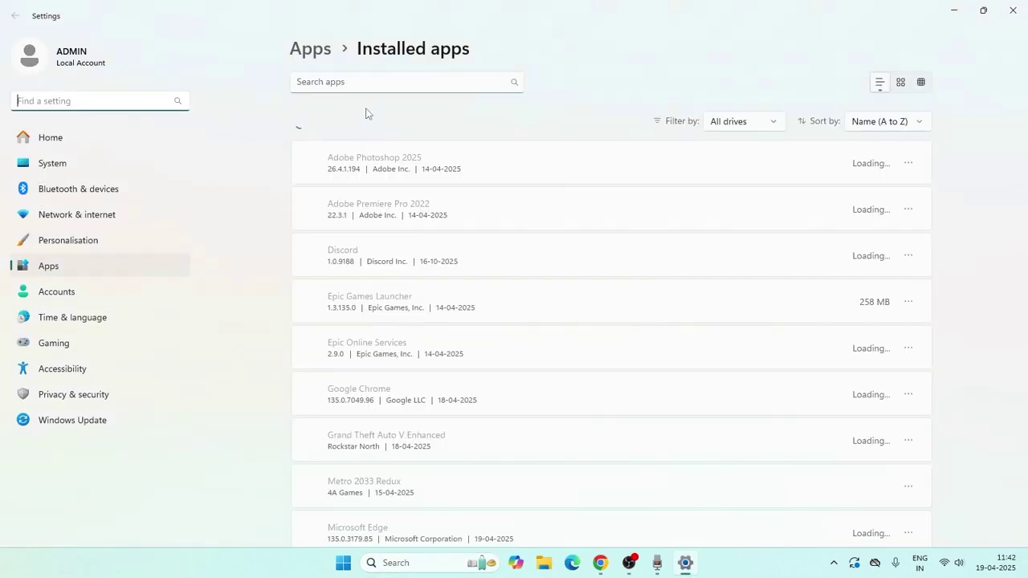
left_click(378, 82)
type("discord")
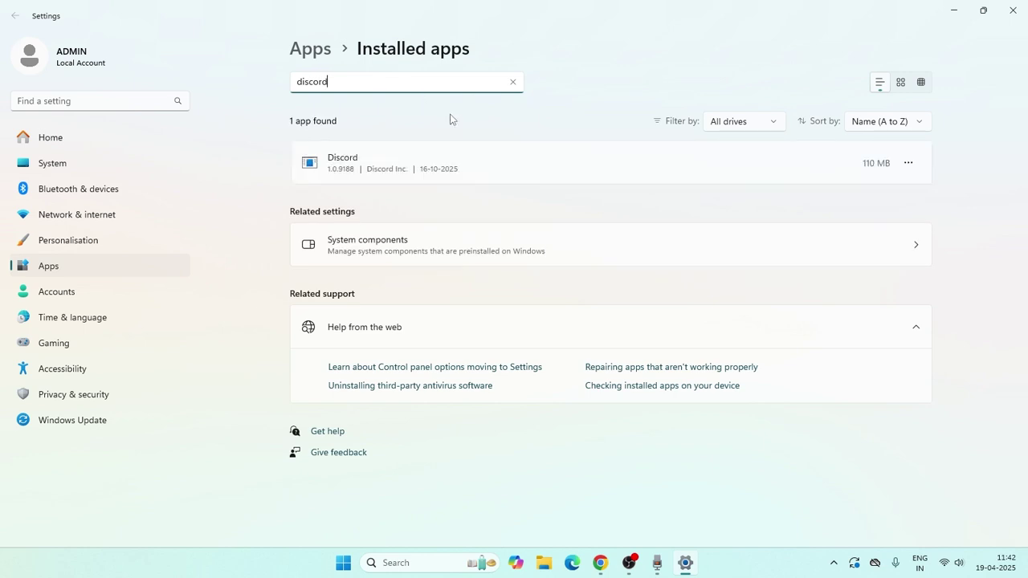
left_click(908, 163)
left_click(967, 229)
left_click(1012, 11)
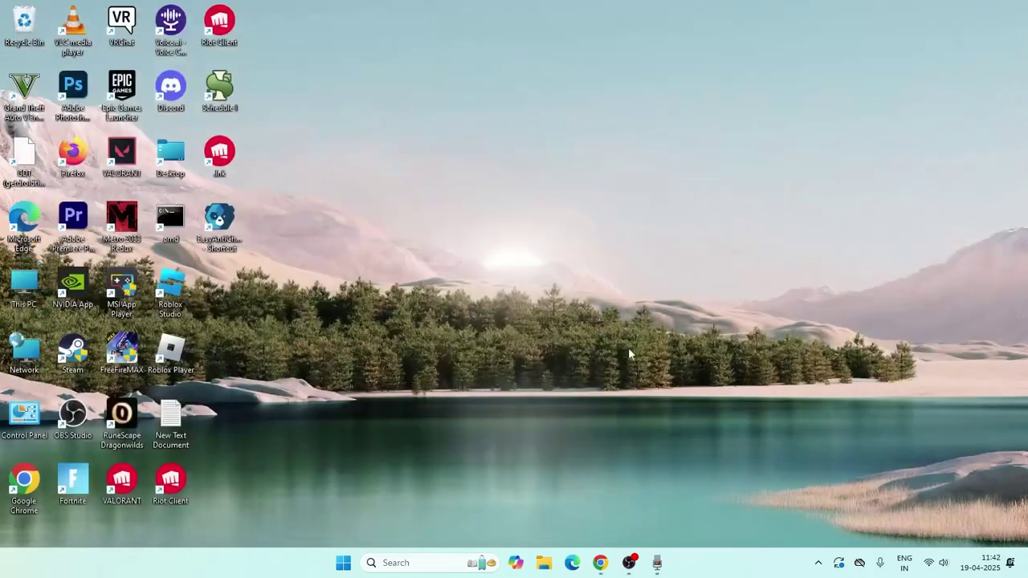
- Search Windows for 'mstor' and launch Microsoft Store
left_click(434, 562)
type("mstor")
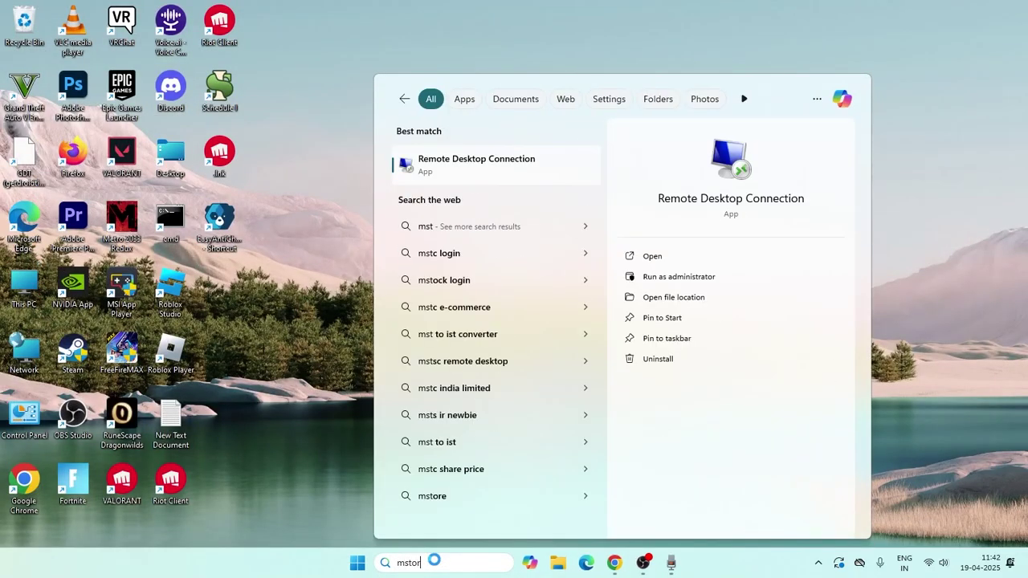
type("e")
key("BackSpace")
key("BackSpace")
key("BackSpace")
key("BackSpace")
key("BackSpace")
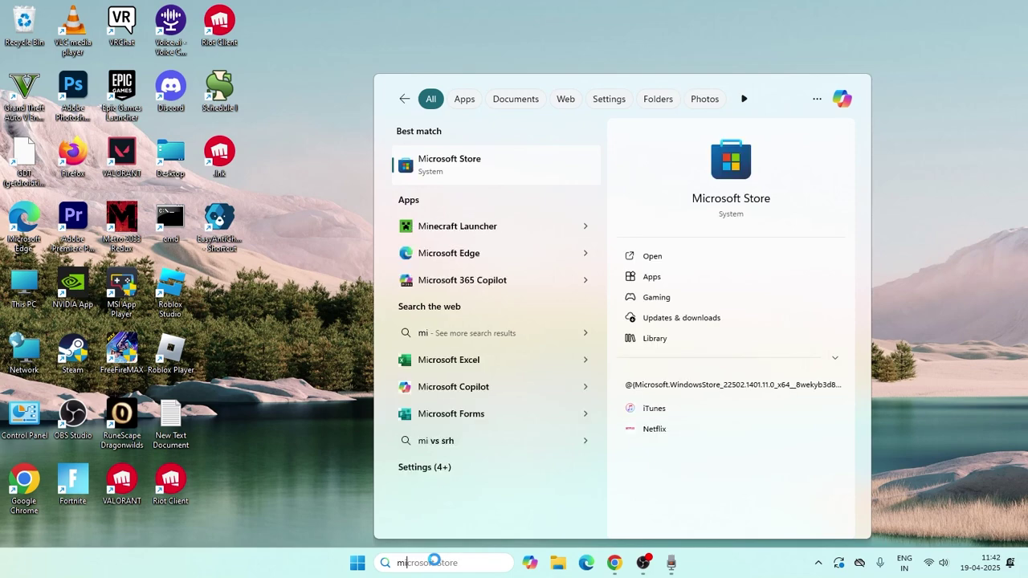
left_click(448, 161)
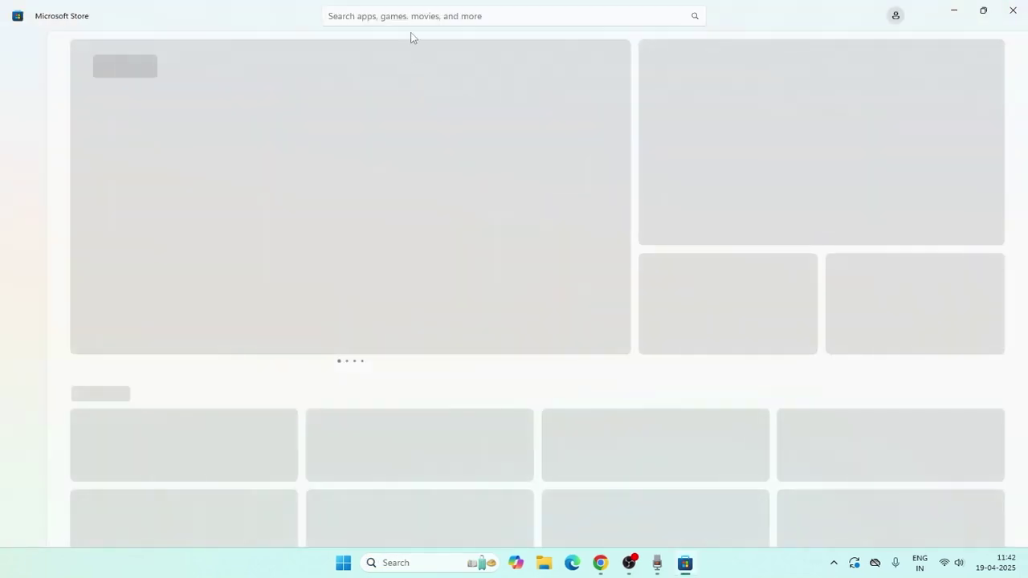
- Search the Store for 'discord' and open the Discord suggestion
left_click(434, 17)
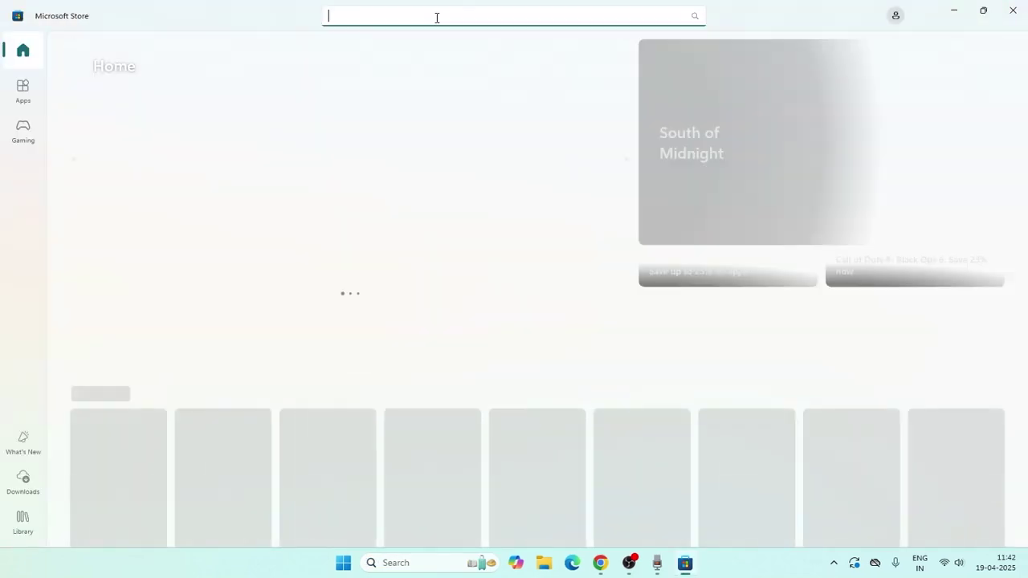
type("discord")
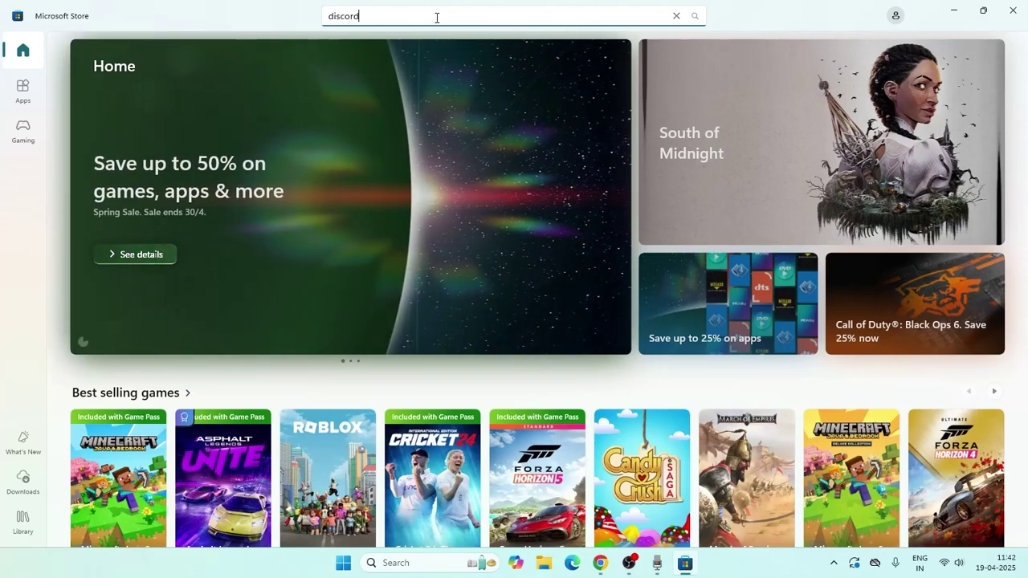
left_click(412, 111)
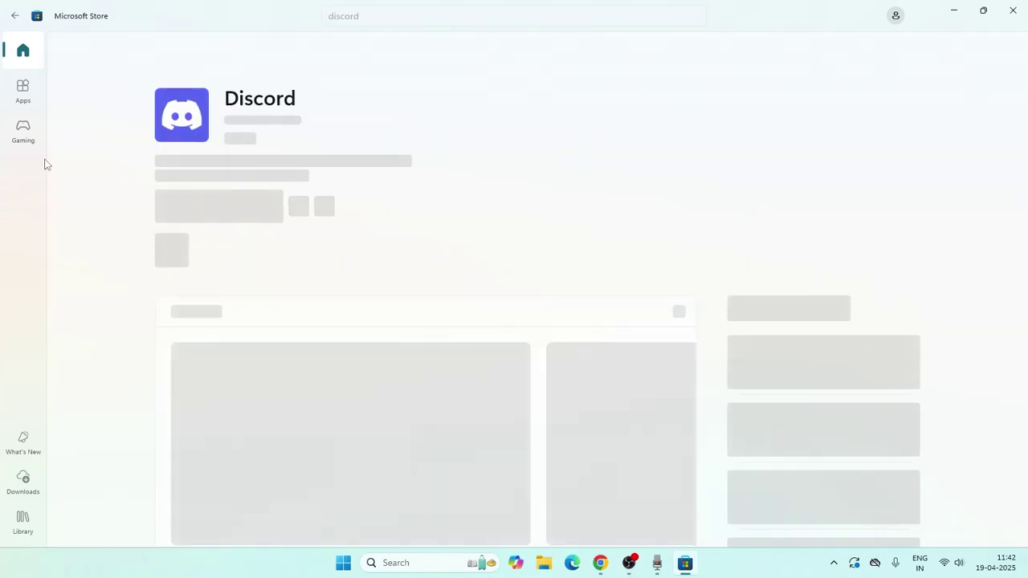